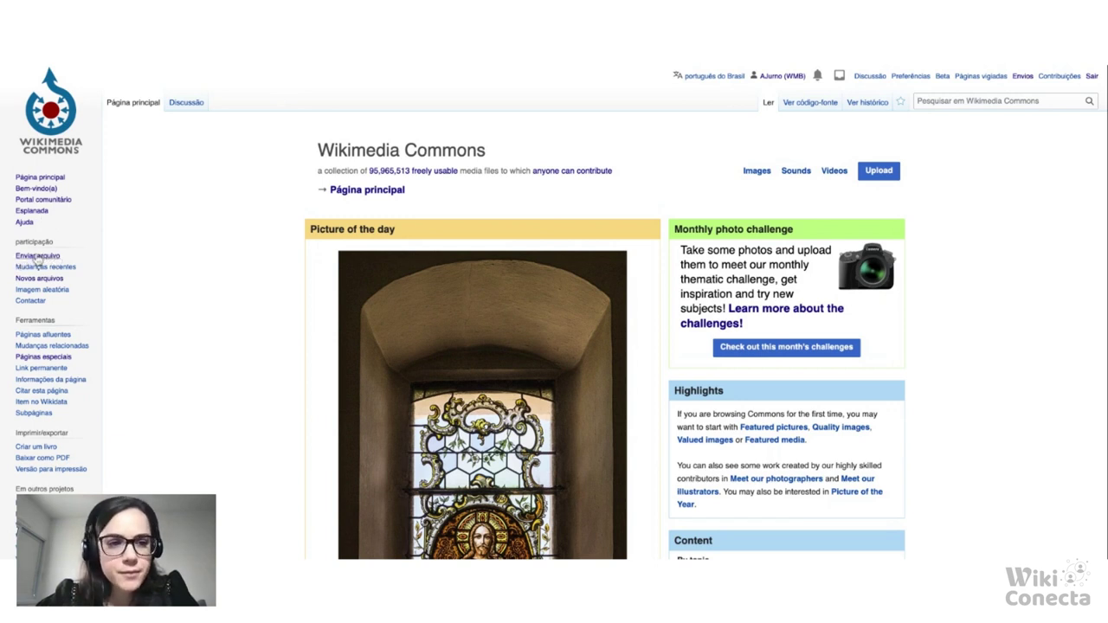
Open the upload wizard, read through the contribution guidelines in its Aprender stage, and proceed to the Enviar stage.
{"action": "left_click", "coordinate": [878, 173]}
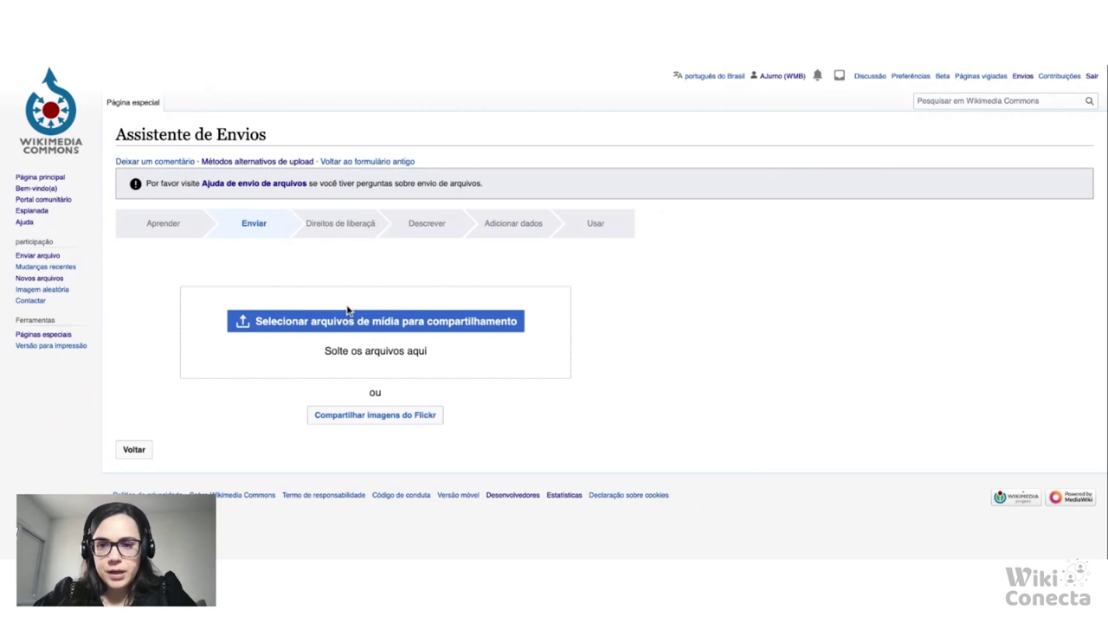
{"action": "left_click", "coordinate": [141, 456]}
{"action": "scroll", "coordinate": [144, 459], "scroll_direction": "down", "scroll_amount": 1}
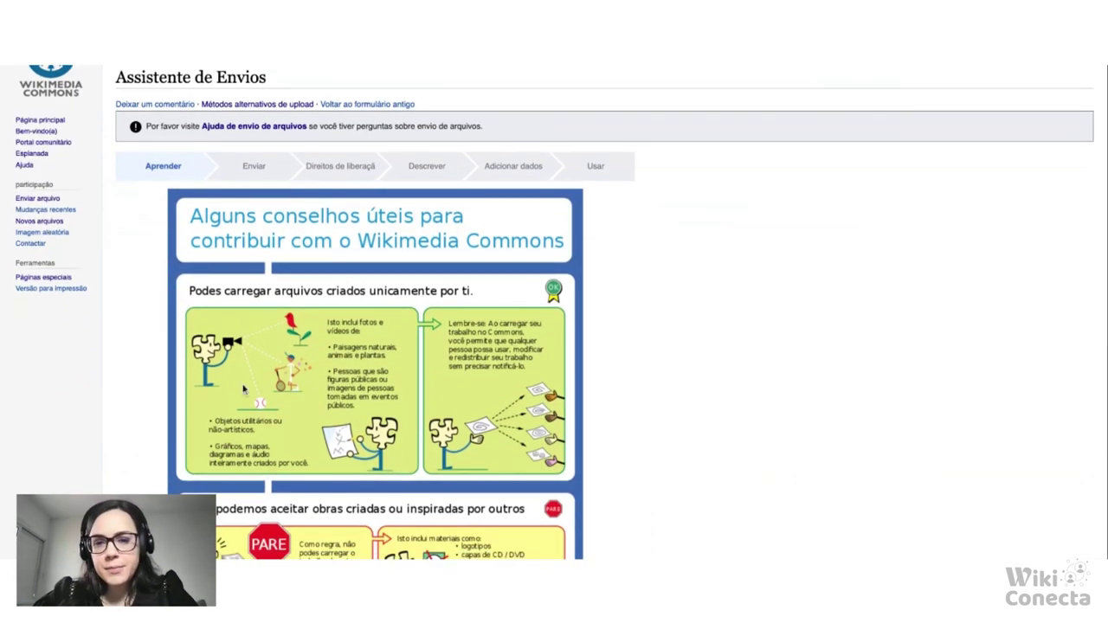
{"action": "scroll", "coordinate": [603, 305], "scroll_direction": "down", "scroll_amount": 1}
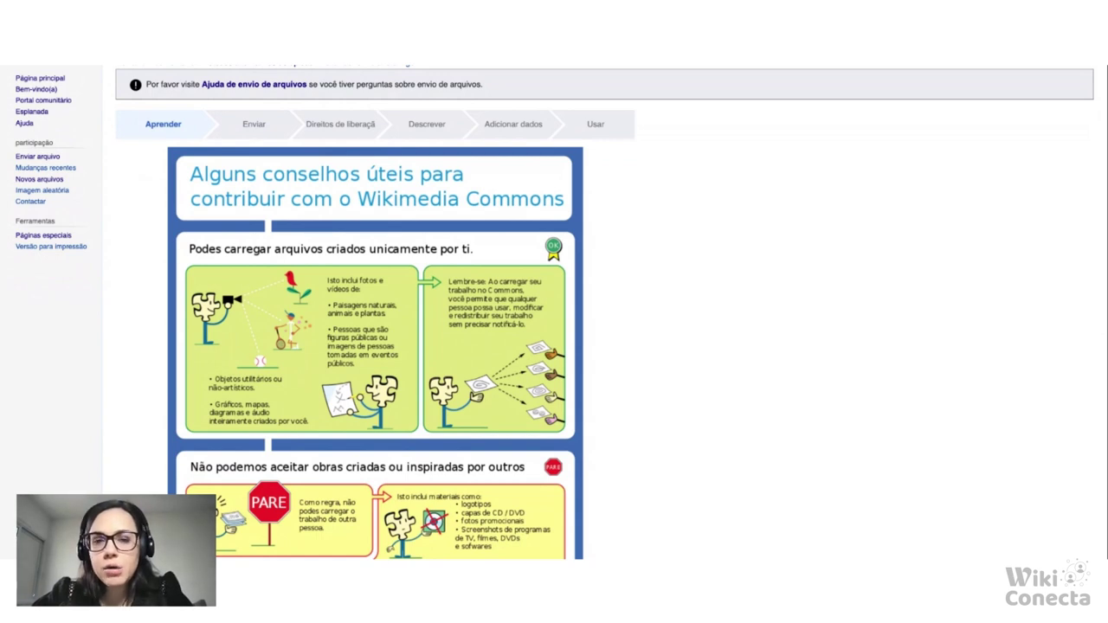
{"action": "scroll", "coordinate": [573, 246], "scroll_direction": "down", "scroll_amount": 3}
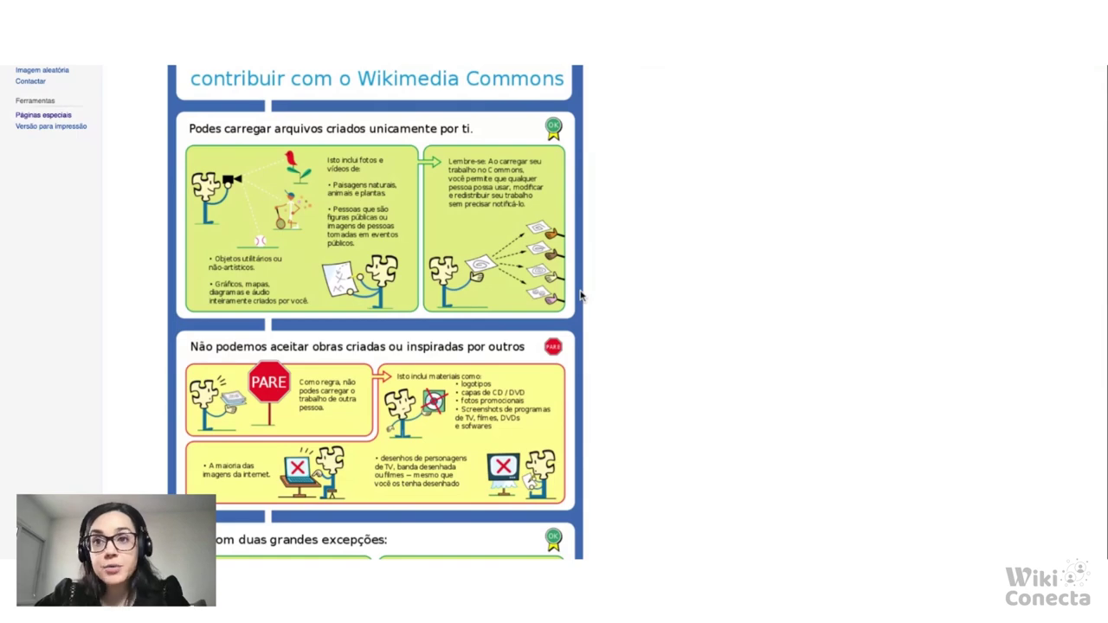
{"action": "scroll", "coordinate": [580, 296], "scroll_direction": "down", "scroll_amount": 5}
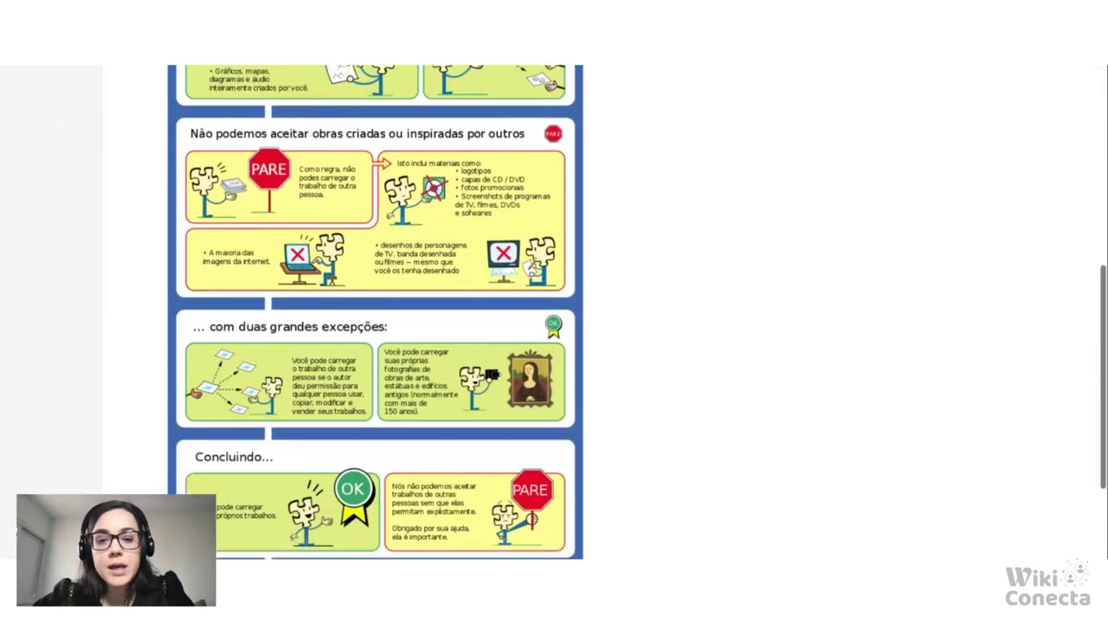
{"action": "scroll", "coordinate": [373, 201], "scroll_direction": "down", "scroll_amount": 4}
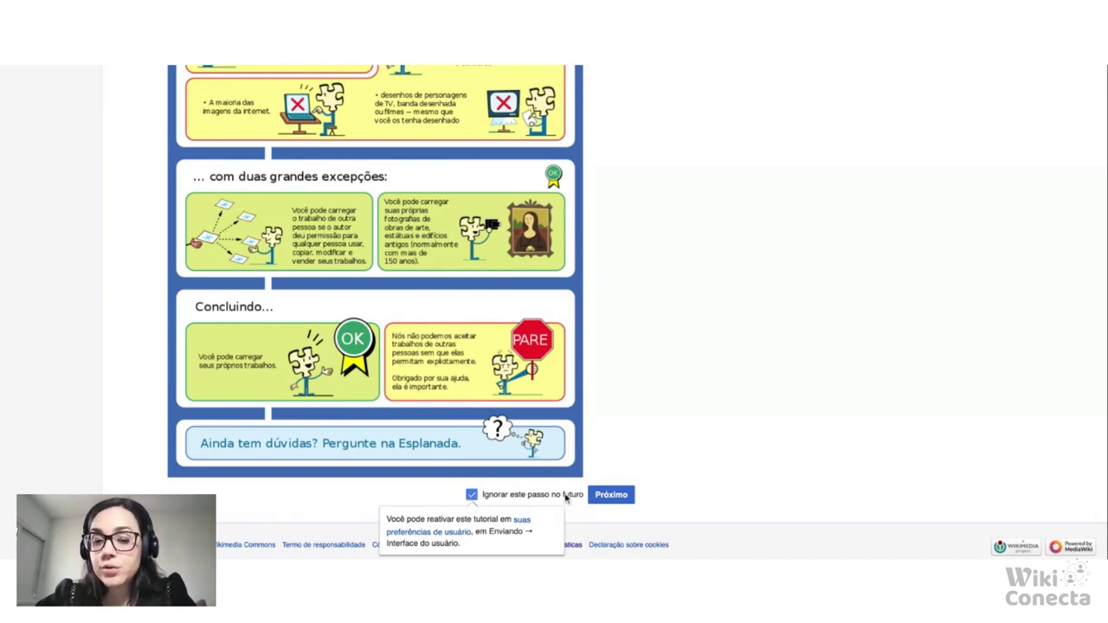
{"action": "left_click", "coordinate": [611, 494]}
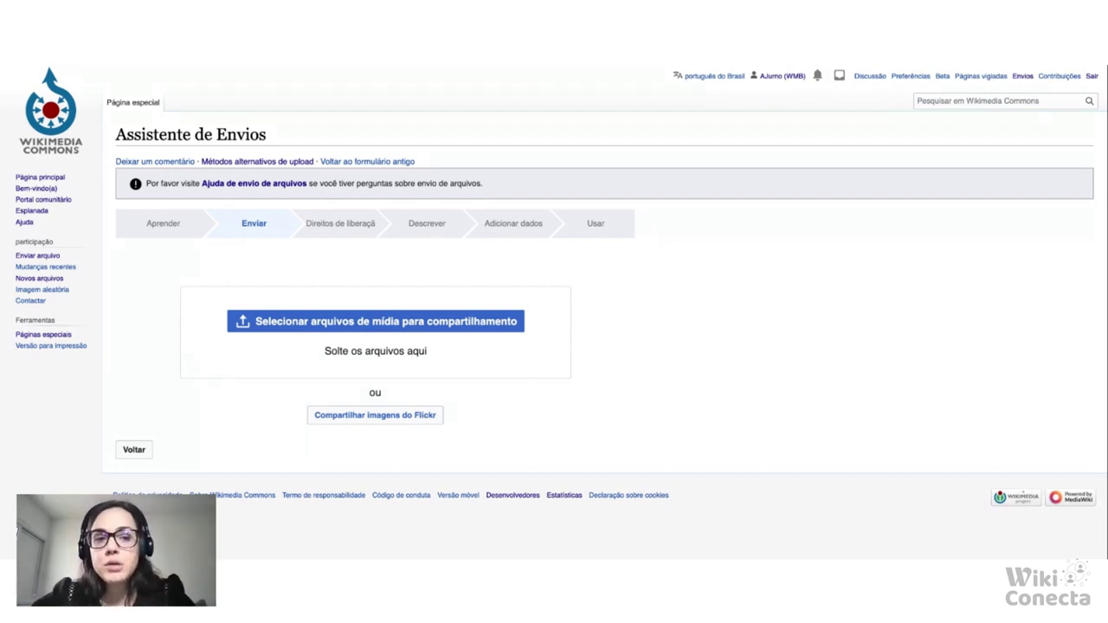
Upload the photo IMG_3078.jpg and dismiss the upload error.
{"action": "left_click", "coordinate": [260, 323]}
{"action": "left_click", "coordinate": [260, 323]}
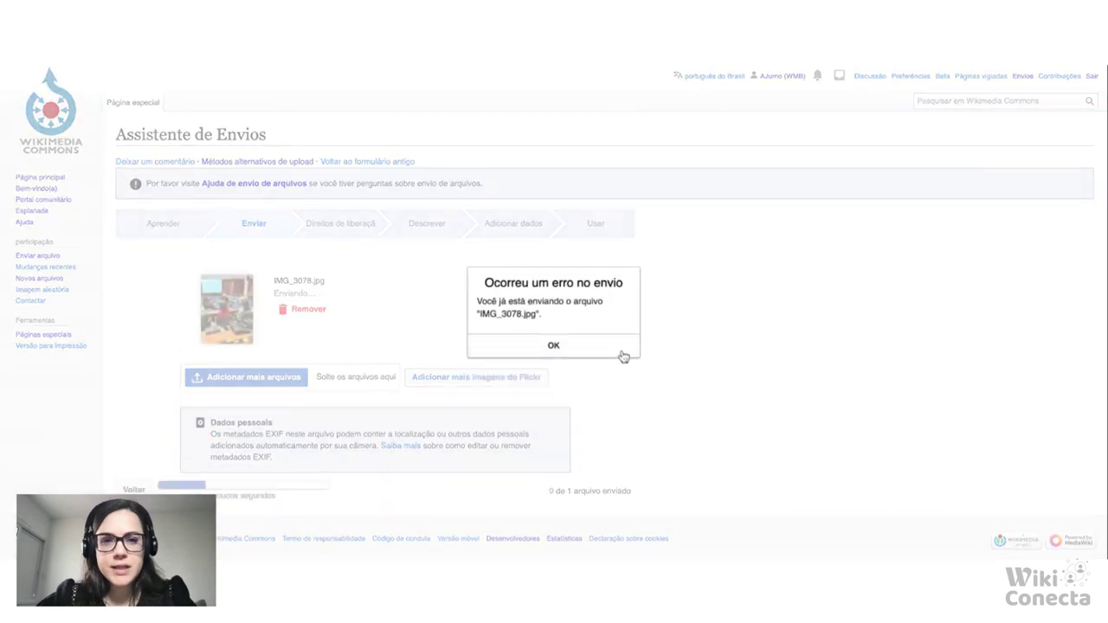
{"action": "left_click", "coordinate": [621, 352]}
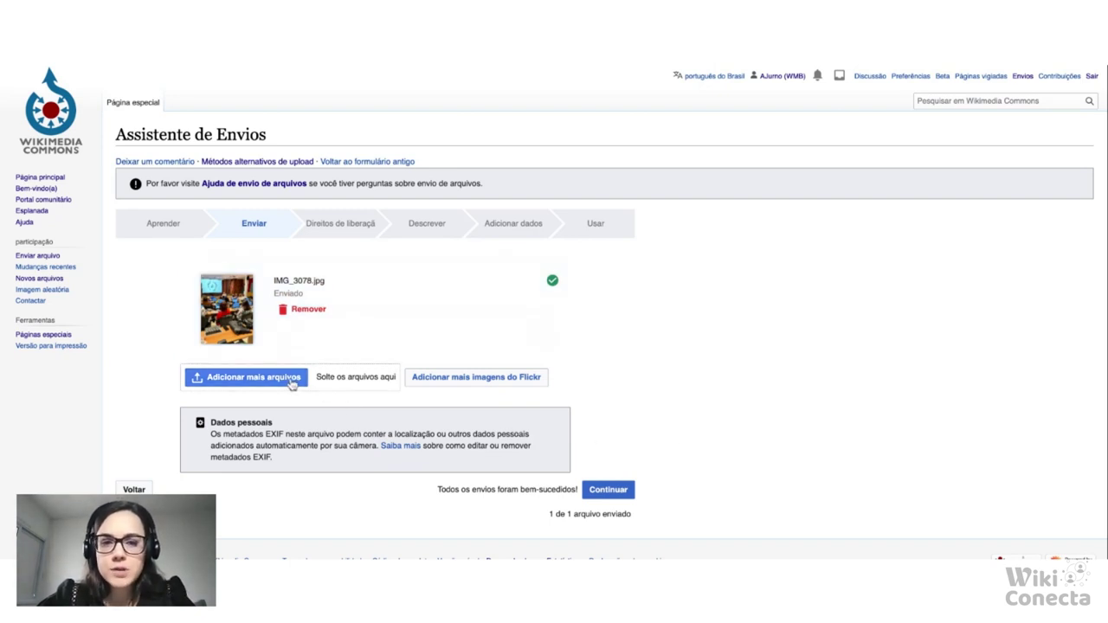
Continue to the release rights, declare the file as own work under Creative Commons Attribution ShareAlike 4.0, and proceed to the Descrever stage.
{"action": "left_click", "coordinate": [608, 490]}
{"action": "left_click", "coordinate": [608, 491]}
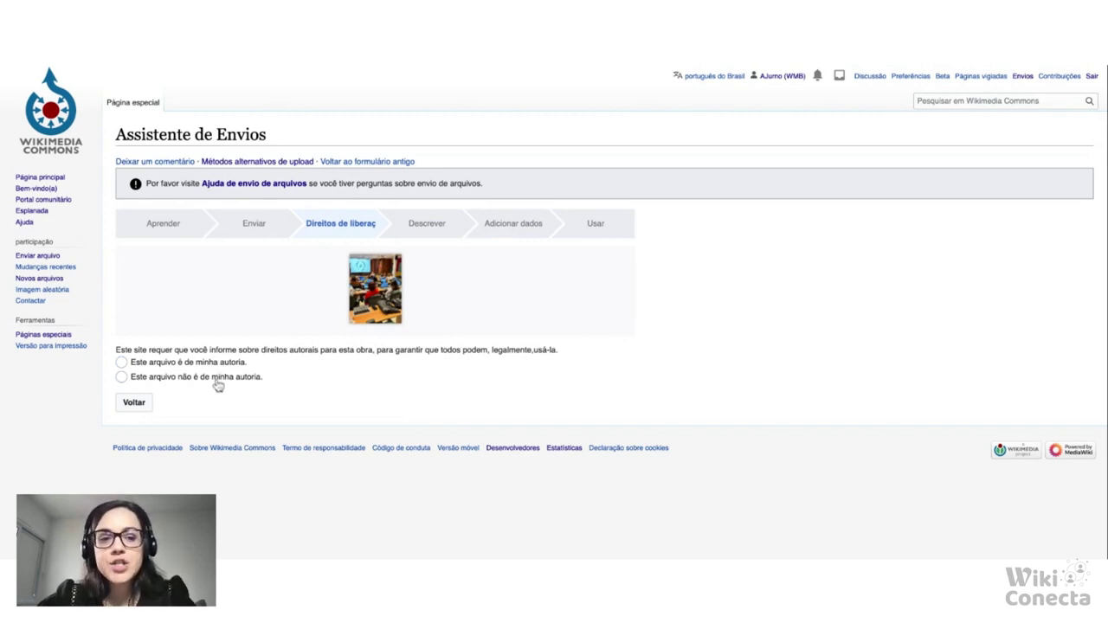
{"action": "left_click", "coordinate": [121, 363]}
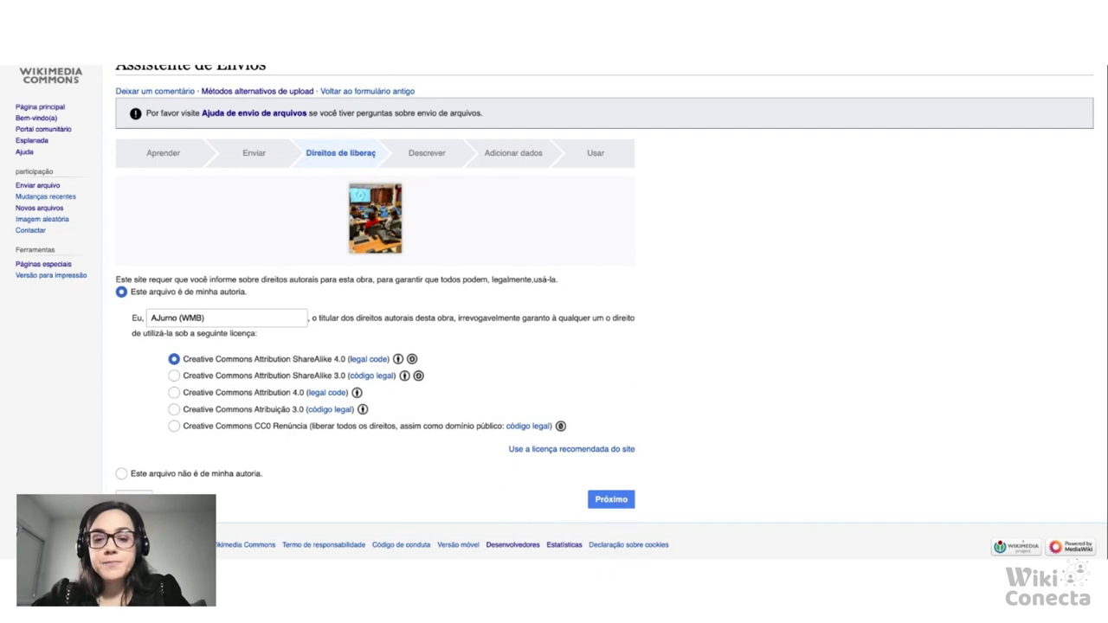
{"action": "left_click", "coordinate": [611, 499]}
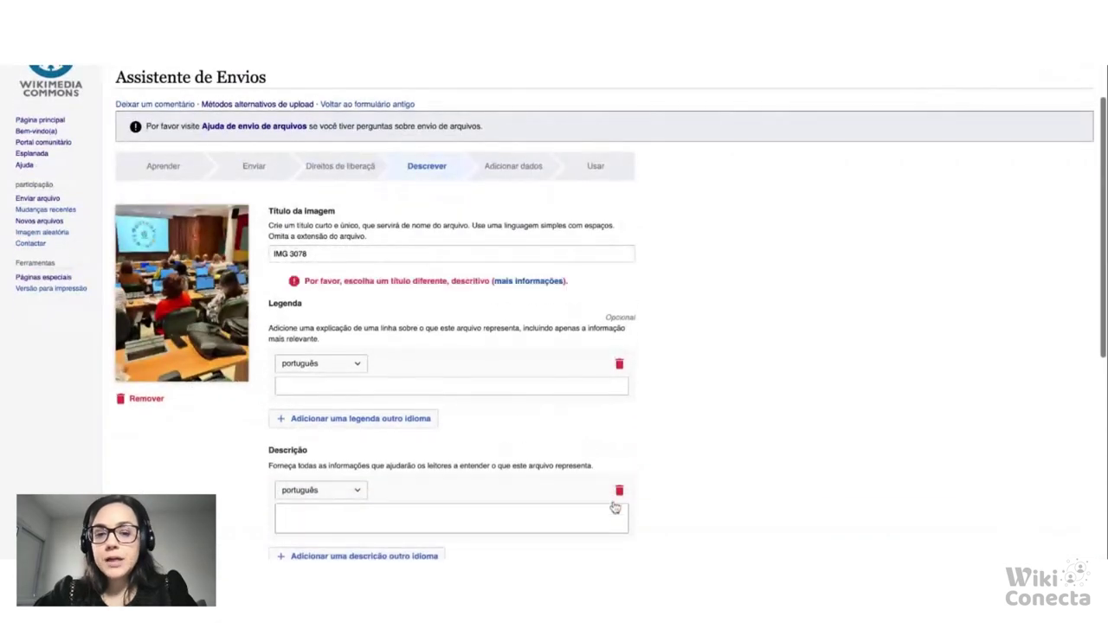
Replace the image title with "Editatona Wikipédia e Oswaldo Cruz".
{"action": "scroll", "coordinate": [614, 508], "scroll_direction": "down", "scroll_amount": 1}
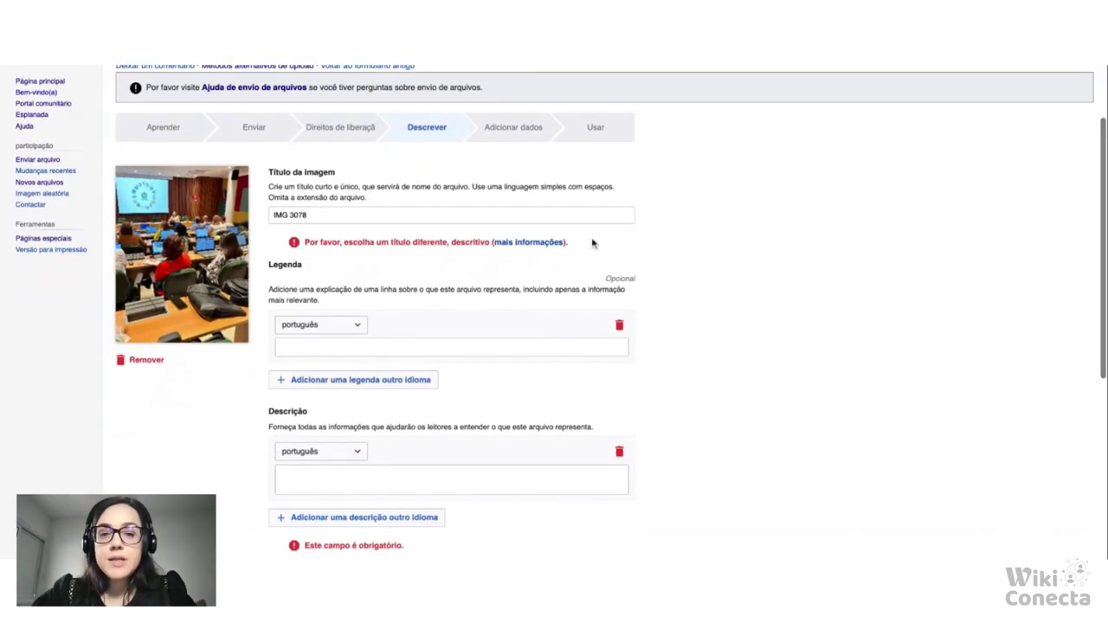
{"action": "scroll", "coordinate": [577, 212], "scroll_direction": "down", "scroll_amount": 1}
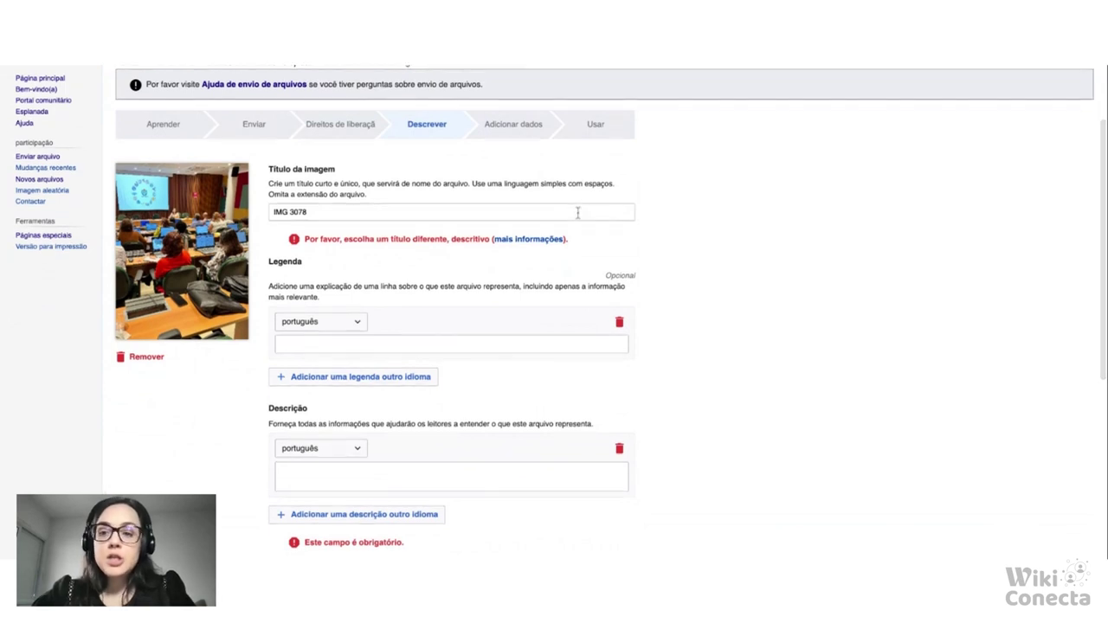
{"action": "scroll", "coordinate": [577, 212], "scroll_direction": "down", "scroll_amount": 1}
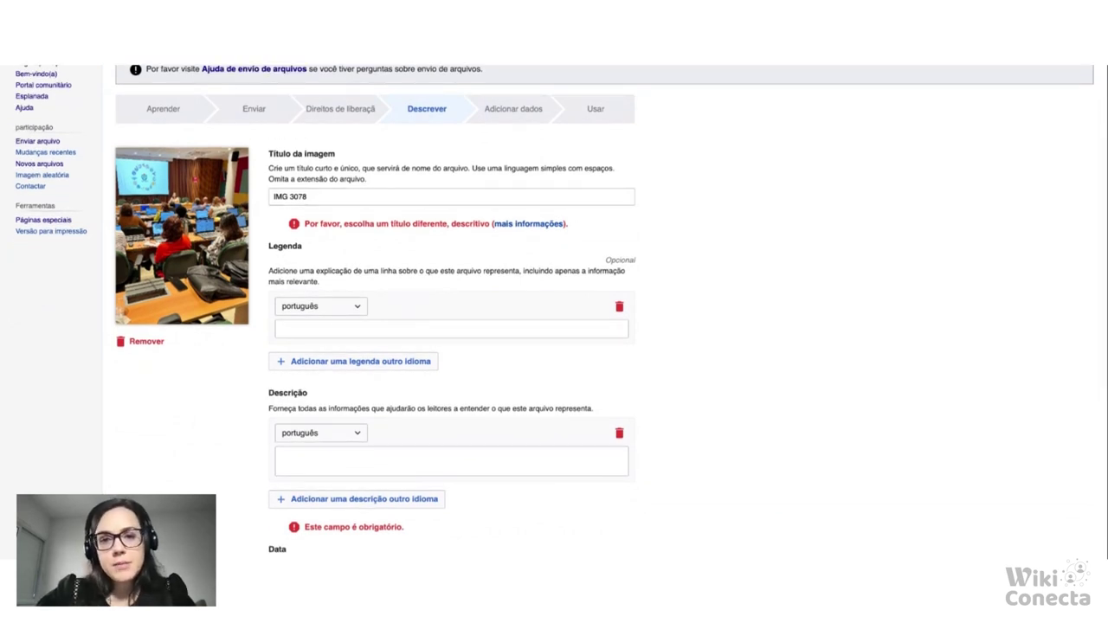
{"action": "triple_click", "coordinate": [577, 197]}
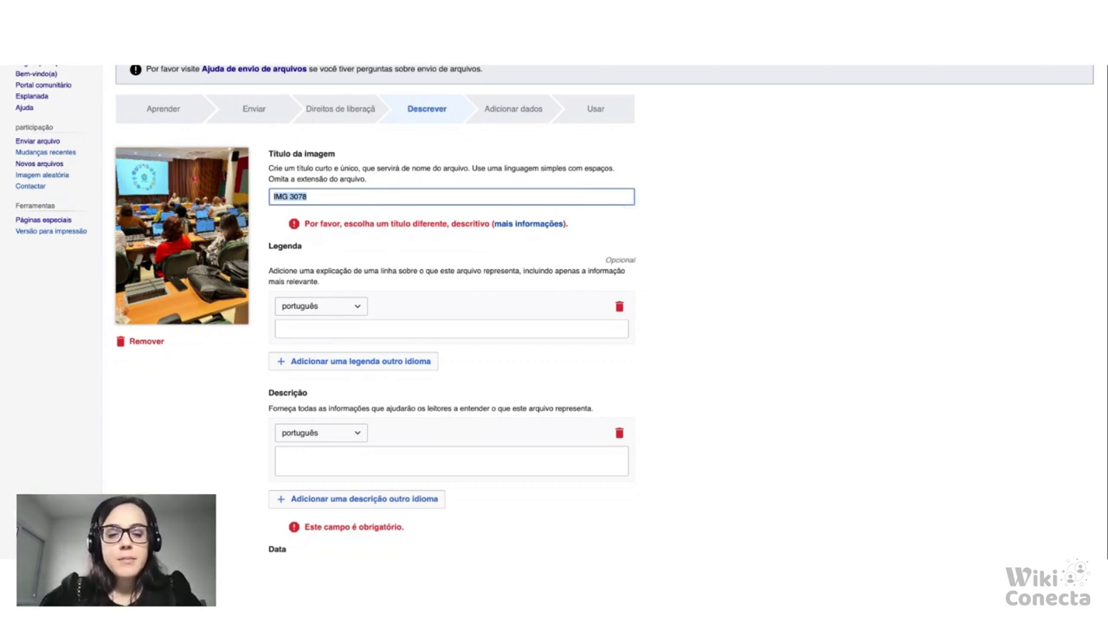
{"action": "type", "text": "Editatona Wikipédia e Oswaldo Cruz"}
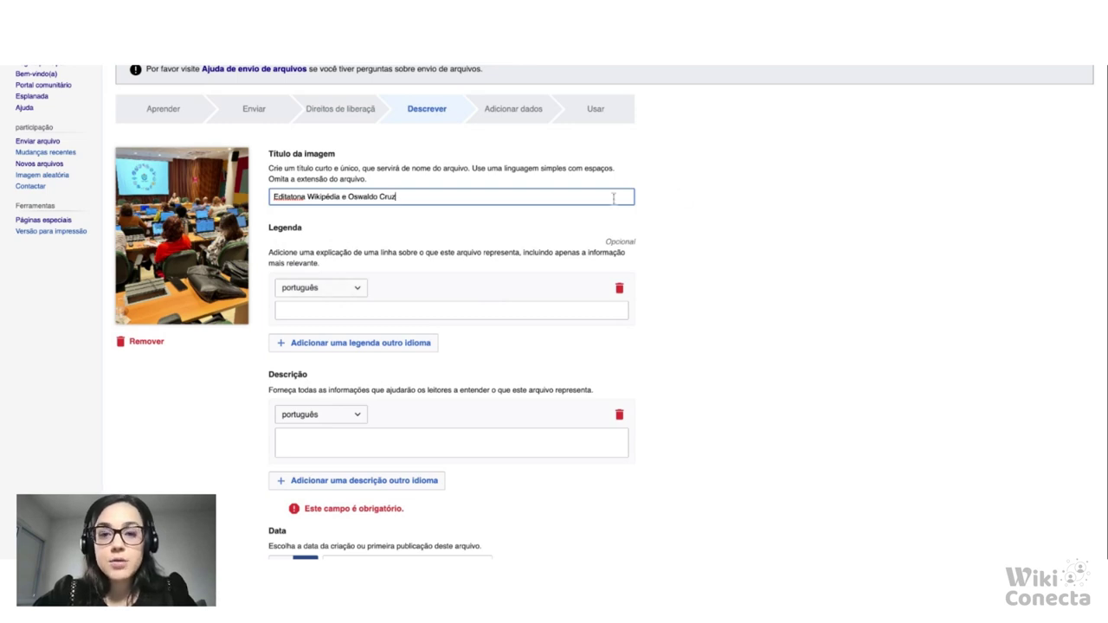
{"action": "left_click", "coordinate": [608, 250]}
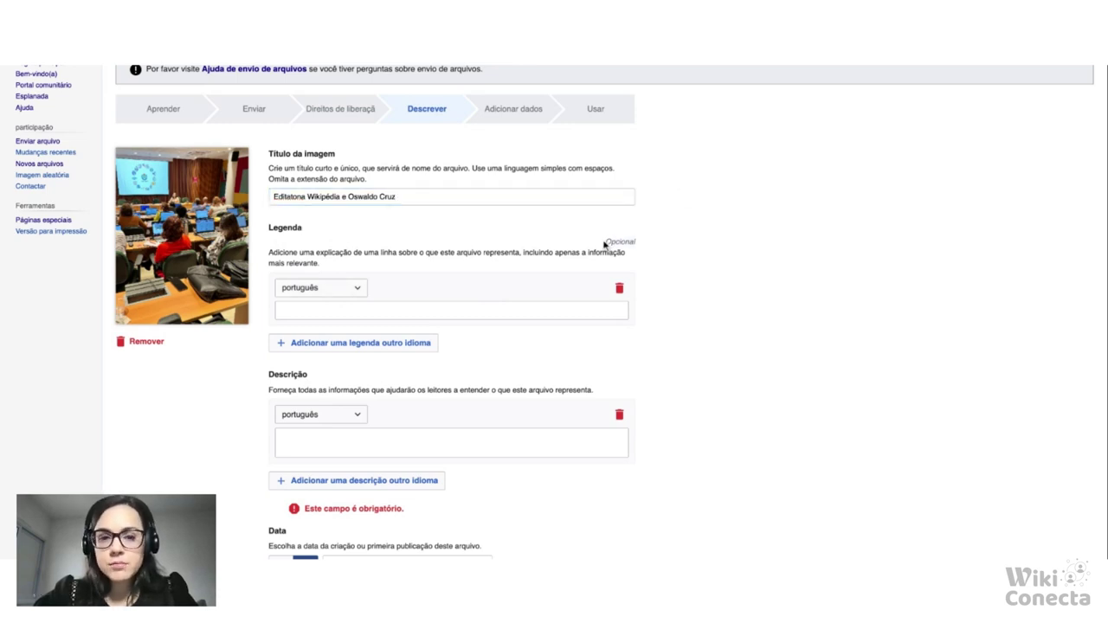
Enter the Portuguese description "Imagem tirada durante evento realizado na Casa de Oswaldo Cruz.".
{"action": "scroll", "coordinate": [376, 292], "scroll_direction": "down", "scroll_amount": 1}
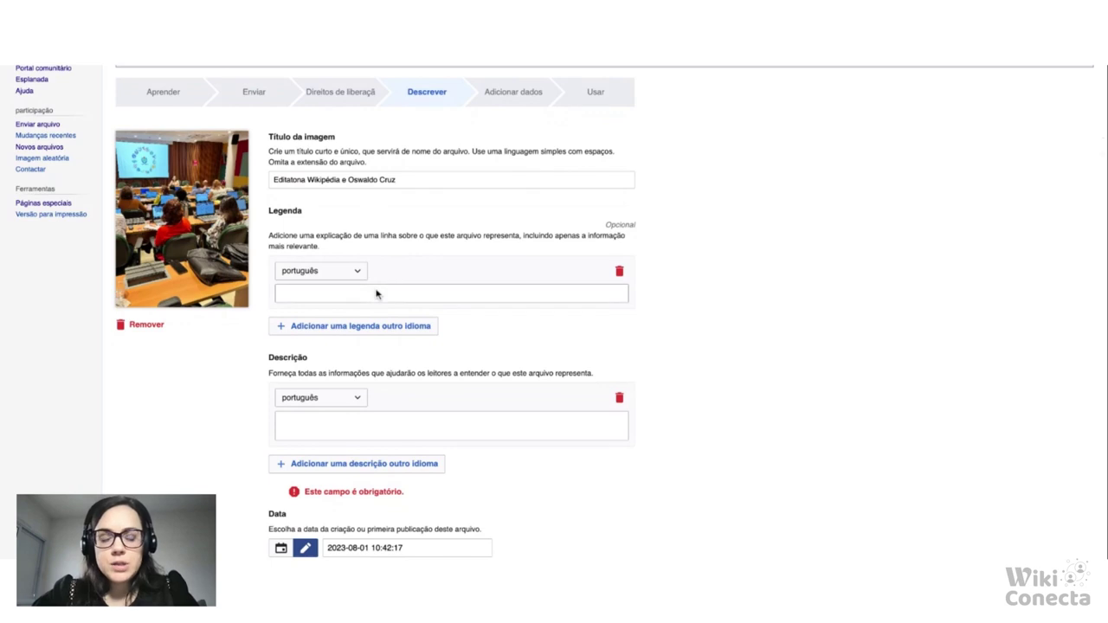
{"action": "left_click", "coordinate": [298, 425]}
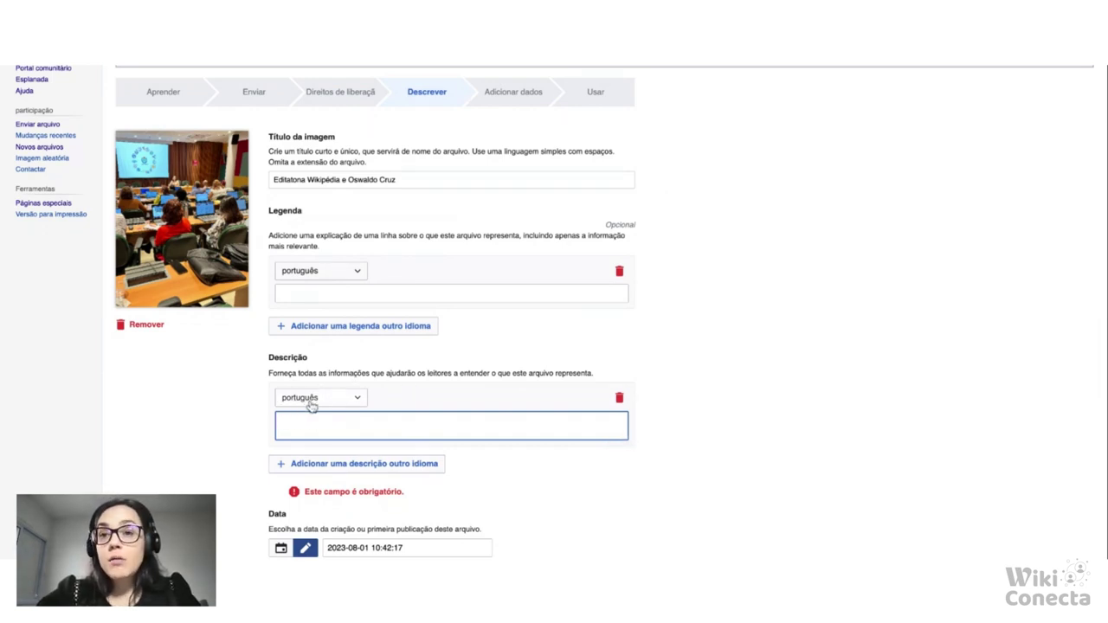
{"action": "type", "text": "Imagem tirada durante evento realizado na Casa de Oswaldo Cruz."}
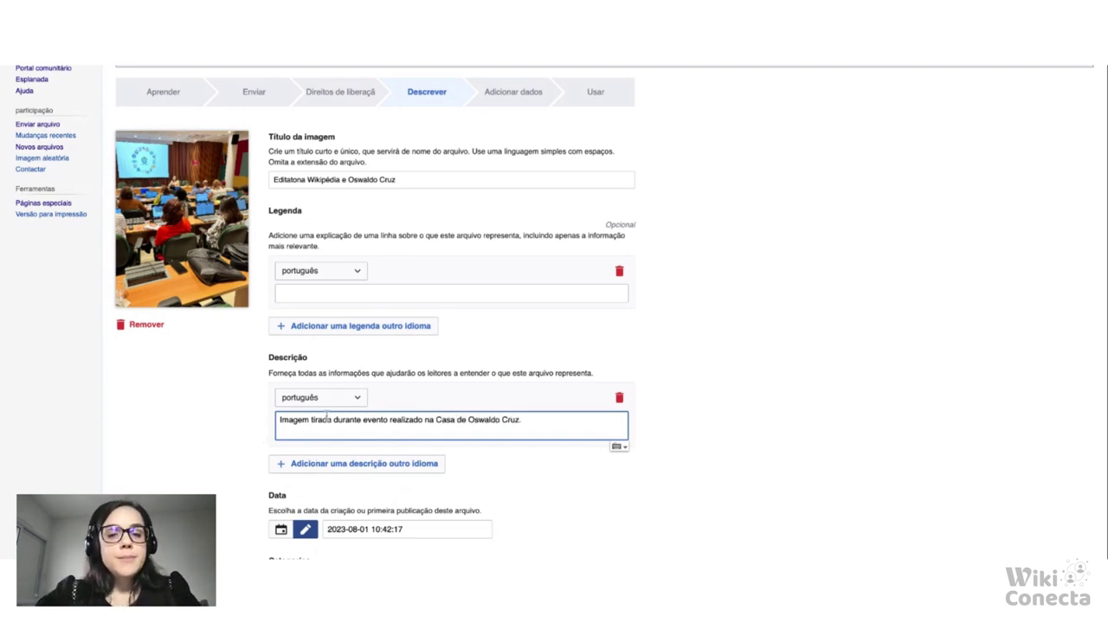
Add a second description entry in English and delete it again.
{"action": "left_click", "coordinate": [368, 465]}
{"action": "scroll", "coordinate": [366, 468], "scroll_direction": "down", "scroll_amount": 2}
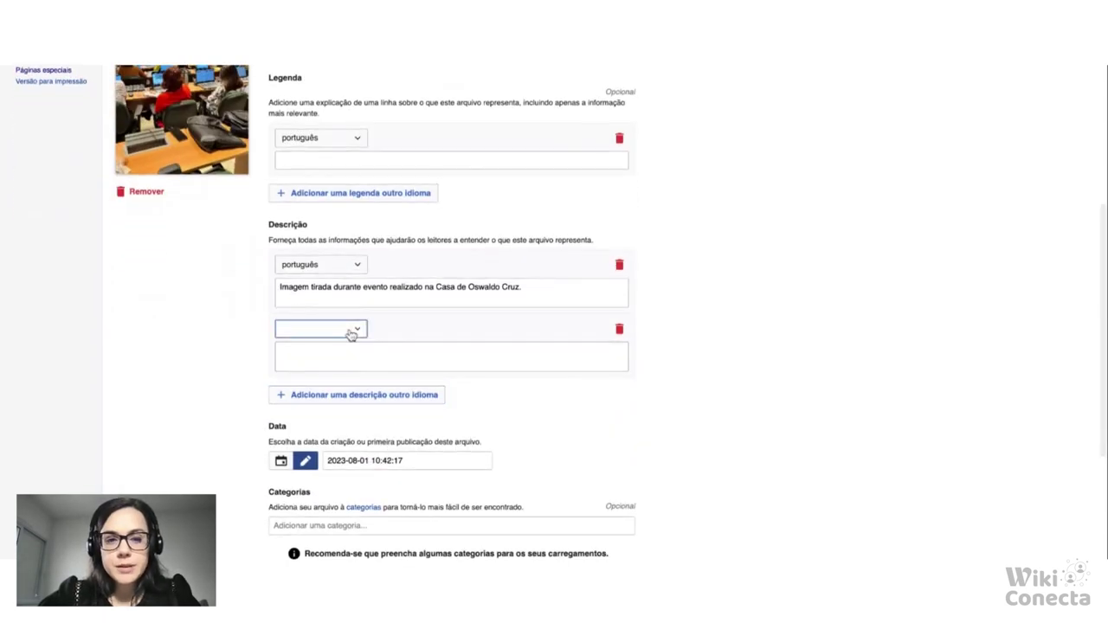
{"action": "left_click", "coordinate": [351, 332]}
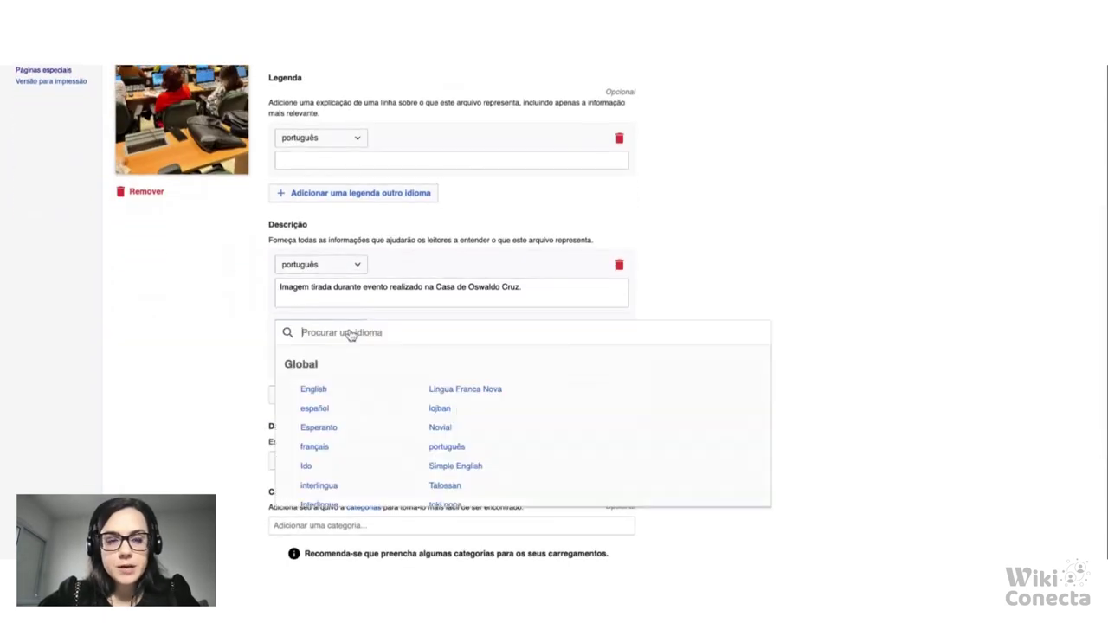
{"action": "left_click", "coordinate": [313, 389]}
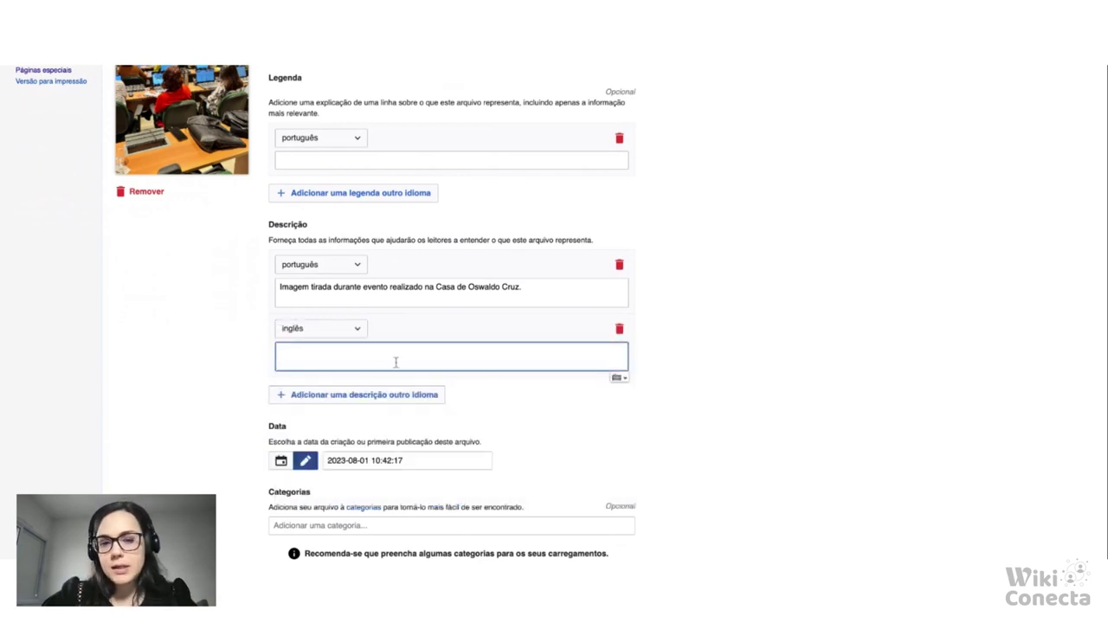
{"action": "left_click", "coordinate": [619, 329]}
{"action": "scroll", "coordinate": [476, 240], "scroll_direction": "up", "scroll_amount": 1}
{"action": "scroll", "coordinate": [475, 240], "scroll_direction": "up", "scroll_amount": 1}
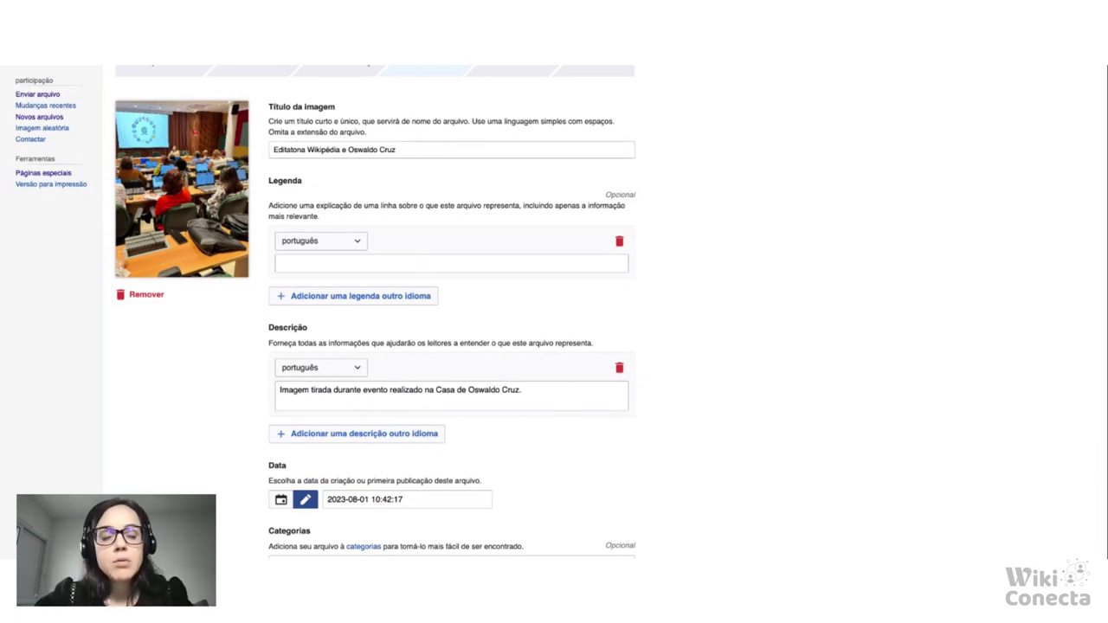
Remove the time from the file's date, leaving only 2023-08-01.
{"action": "scroll", "coordinate": [431, 300], "scroll_direction": "down", "scroll_amount": 1}
{"action": "scroll", "coordinate": [391, 324], "scroll_direction": "down", "scroll_amount": 1}
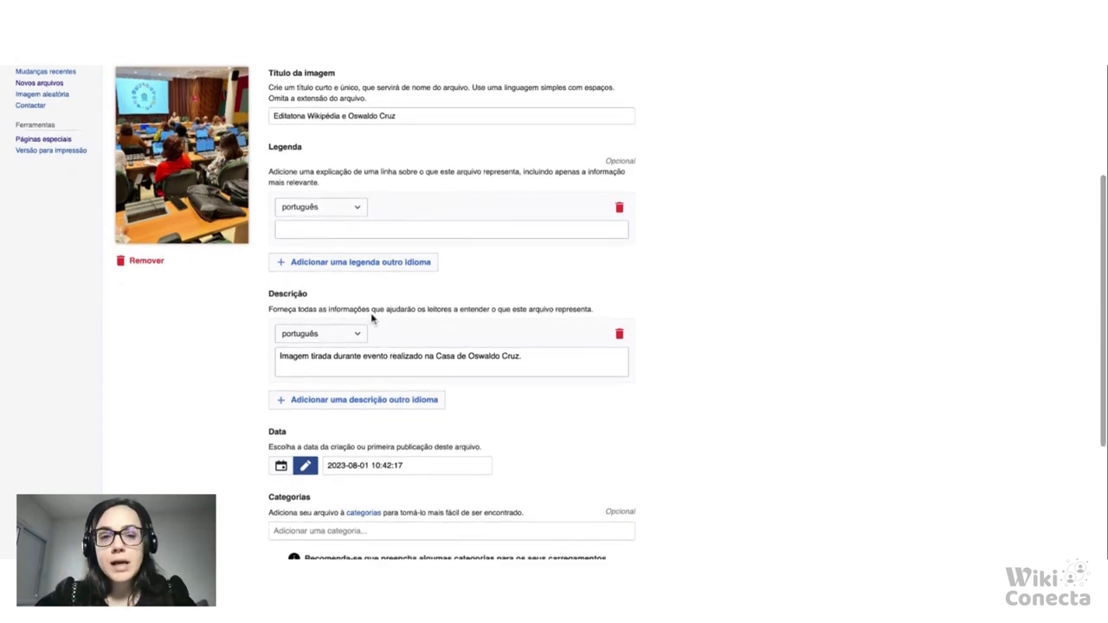
{"action": "scroll", "coordinate": [368, 322], "scroll_direction": "down", "scroll_amount": 5}
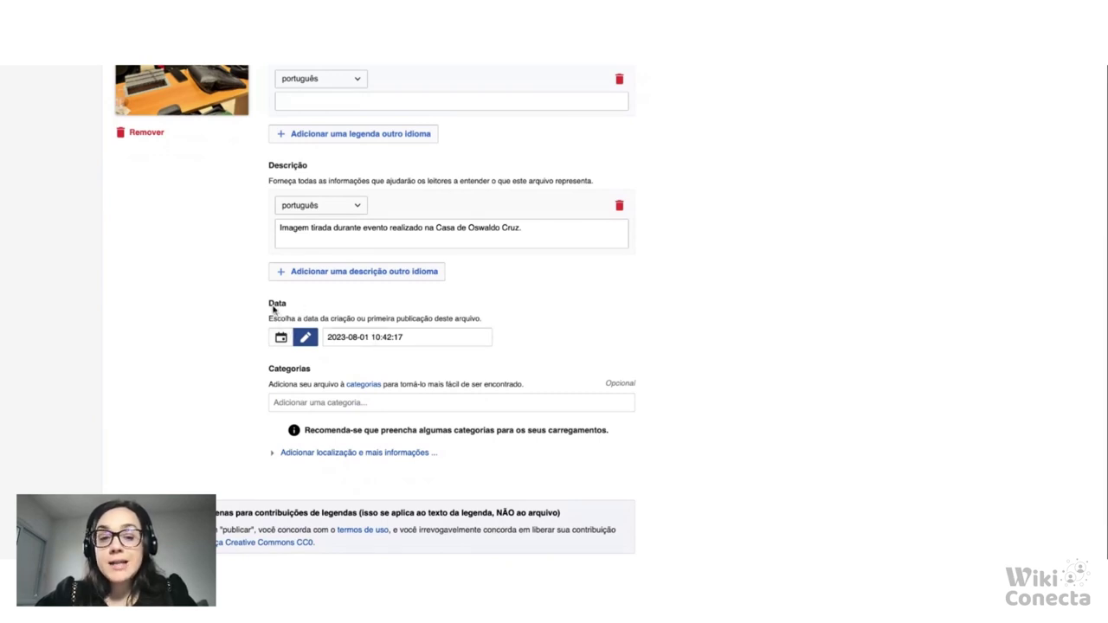
{"action": "left_click", "coordinate": [411, 337]}
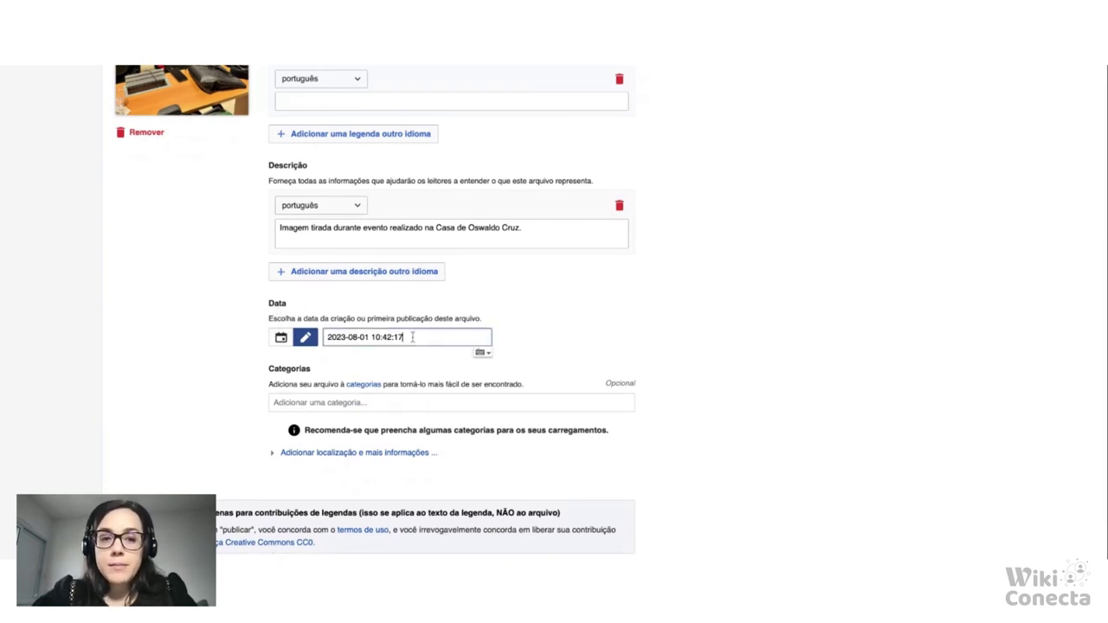
{"action": "double_click", "coordinate": [372, 338]}
{"action": "key", "text": "BackSpace"}
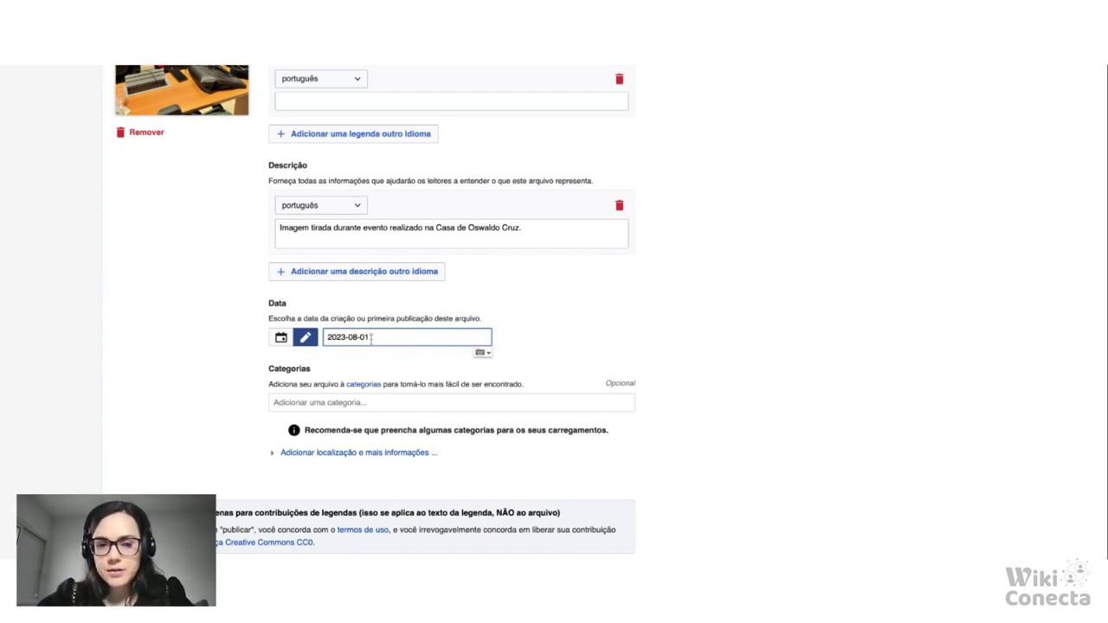
{"action": "left_click", "coordinate": [521, 339]}
{"action": "scroll", "coordinate": [522, 339], "scroll_direction": "down", "scroll_amount": 1}
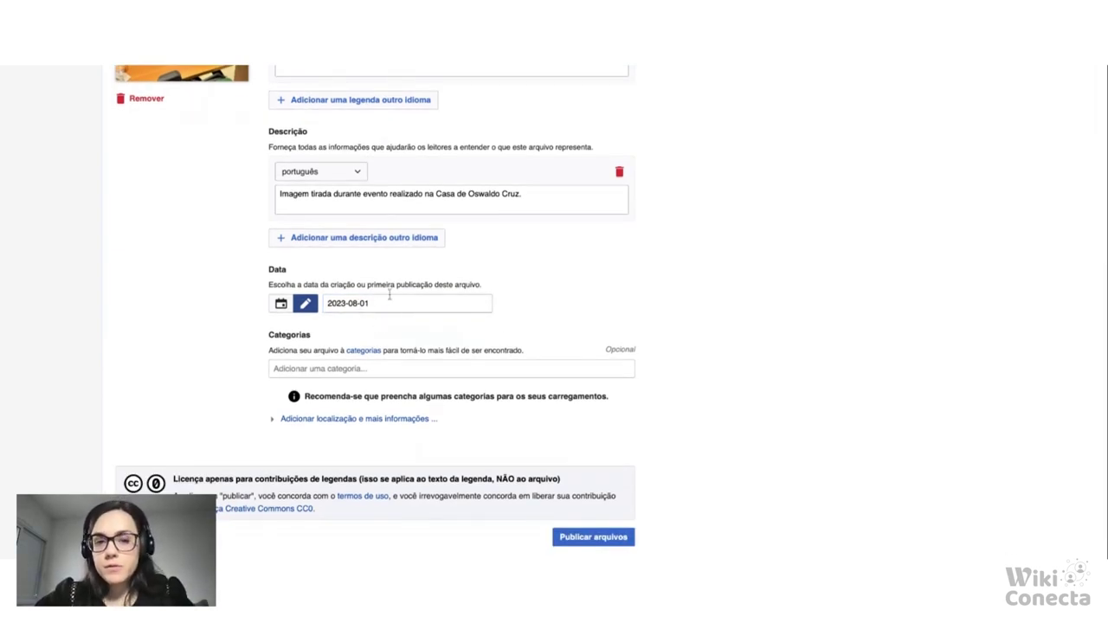
Switch the date field from free text to calendar selection and close the calendar.
{"action": "left_click", "coordinate": [393, 307]}
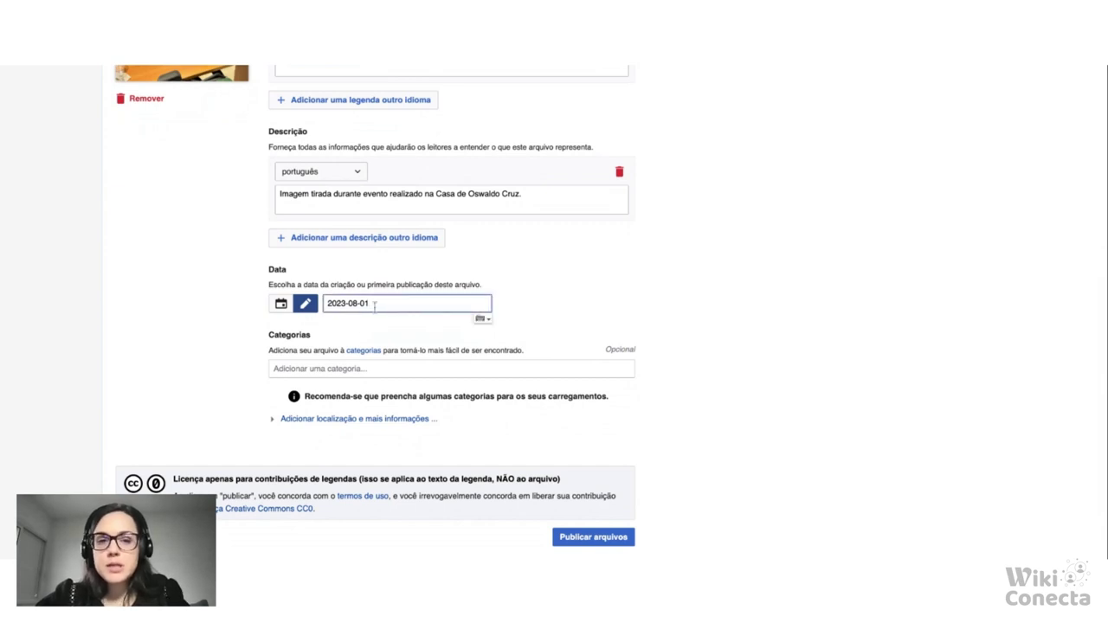
{"action": "left_click", "coordinate": [280, 303]}
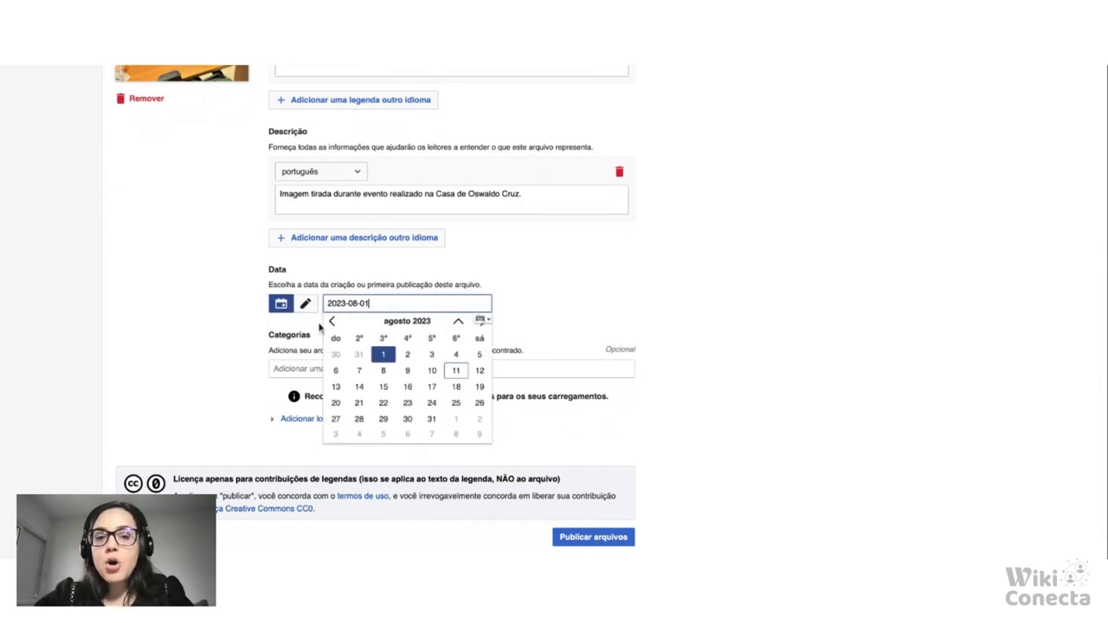
{"action": "left_click", "coordinate": [573, 299]}
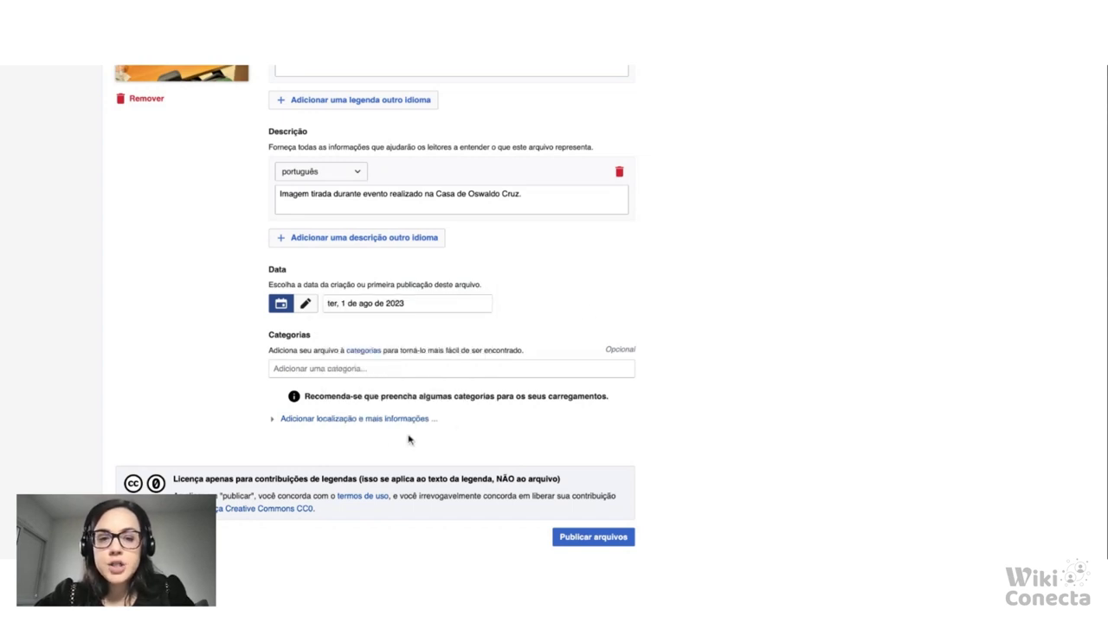
Add the existing category "Editatona Wikipédia e Oswaldo Cruz" to the file.
{"action": "scroll", "coordinate": [405, 316], "scroll_direction": "down", "scroll_amount": 2}
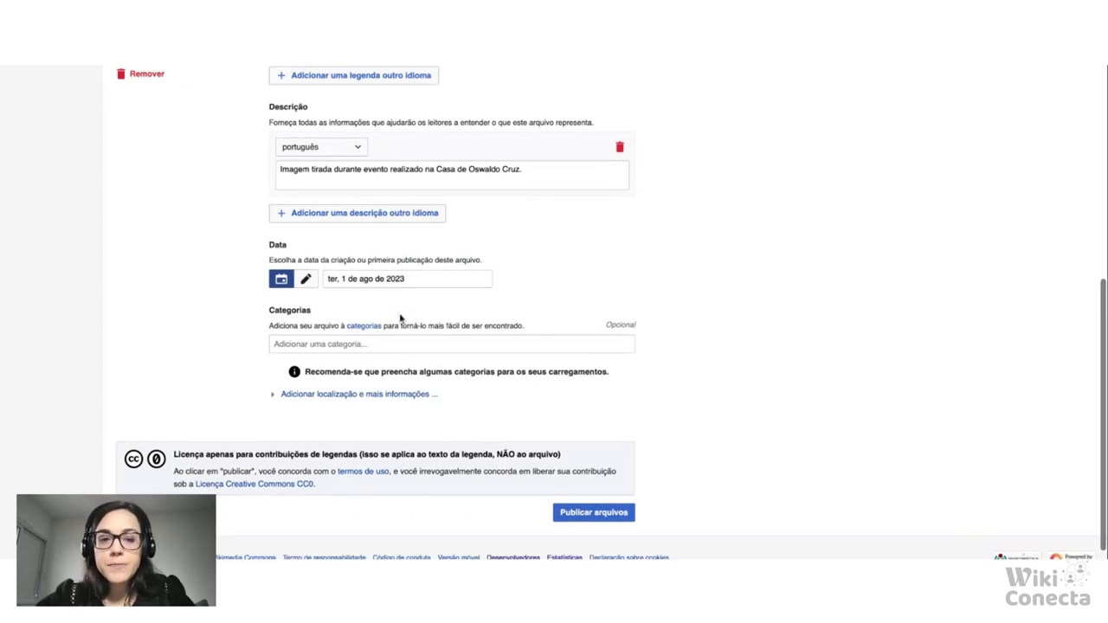
{"action": "left_click", "coordinate": [591, 336]}
{"action": "type", "text": "E"}
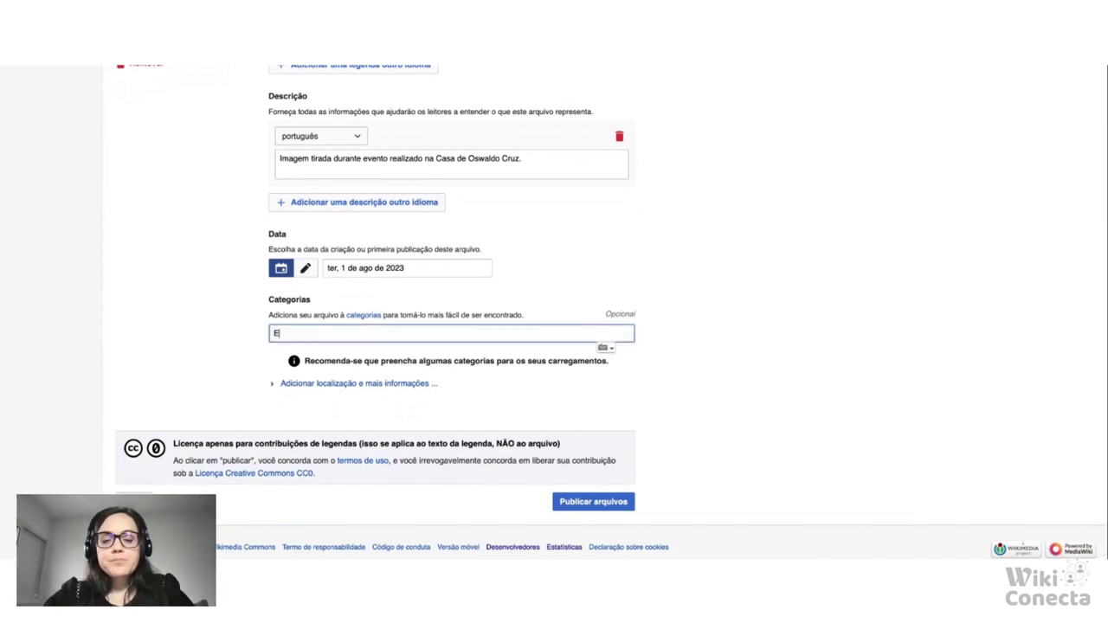
{"action": "type", "text": "ditot"}
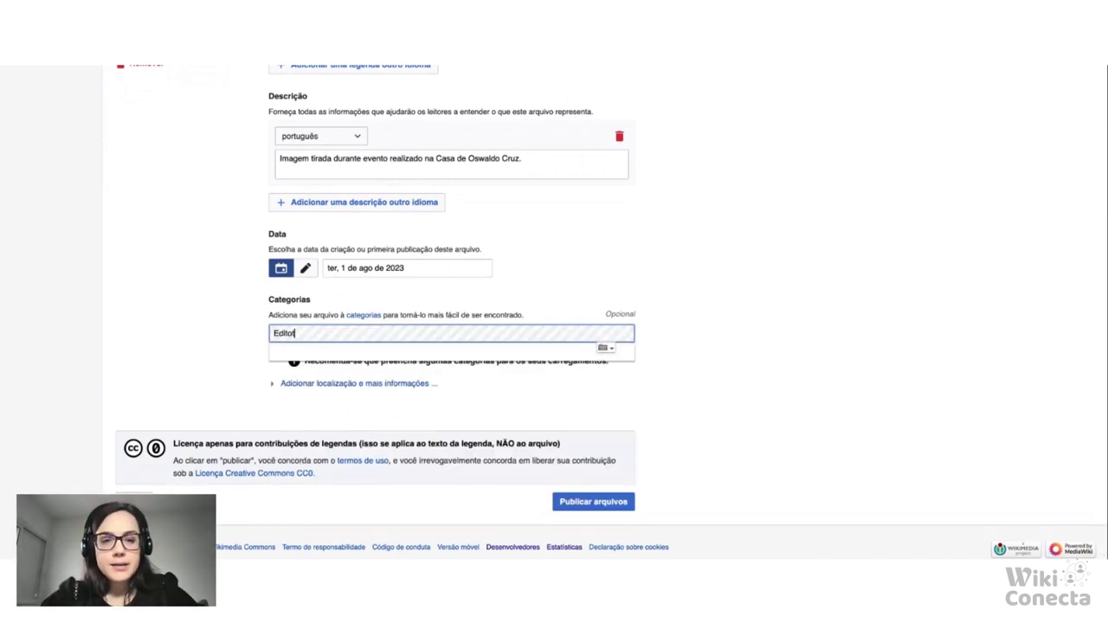
{"action": "key", "text": "BackSpace"}
{"action": "key", "text": "BackSpace"}
{"action": "type", "text": "a"}
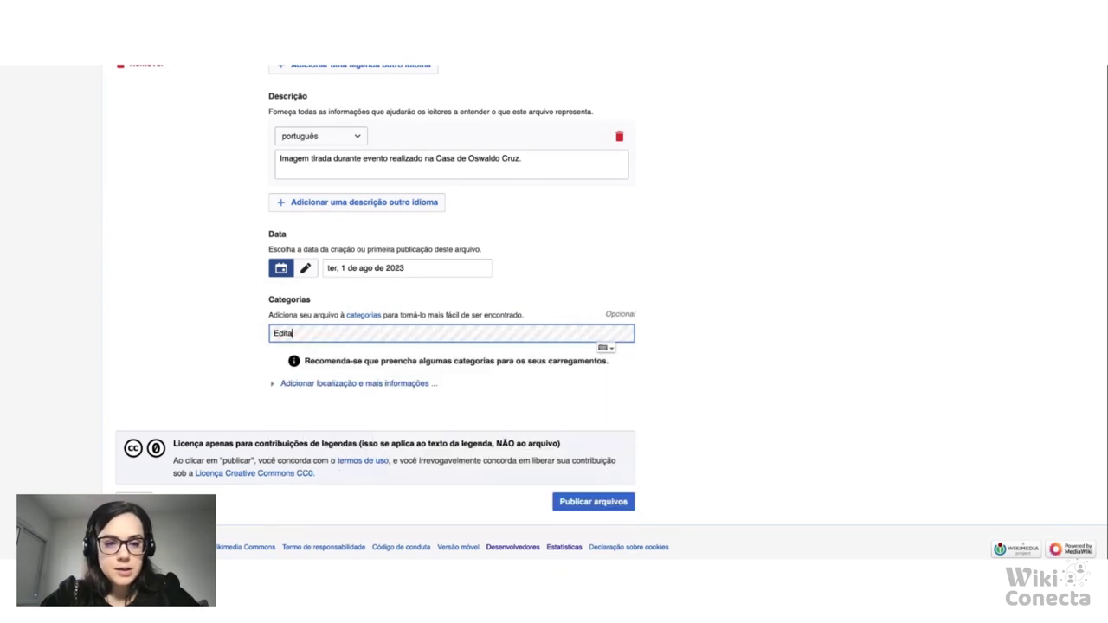
{"action": "type", "text": "tona Wiki"}
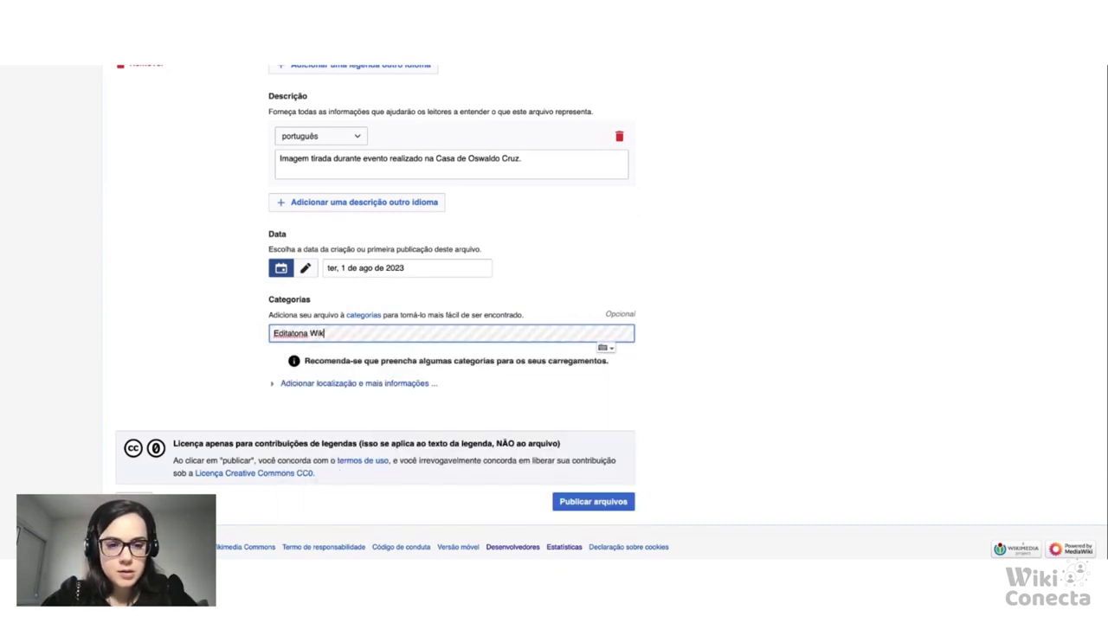
{"action": "type", "text": "p"}
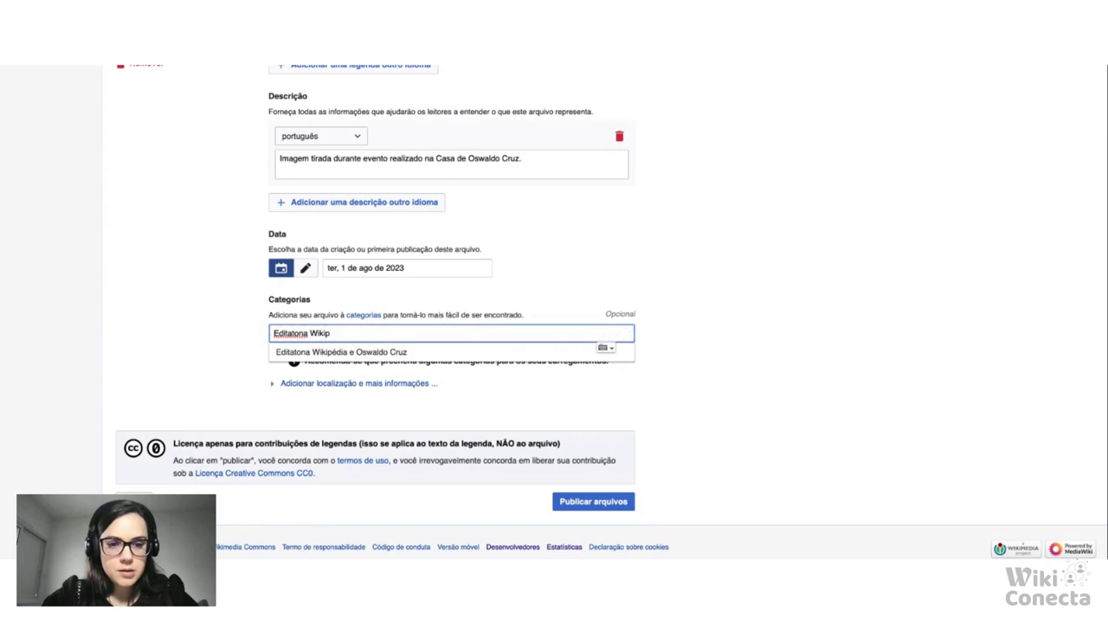
{"action": "left_click", "coordinate": [591, 352]}
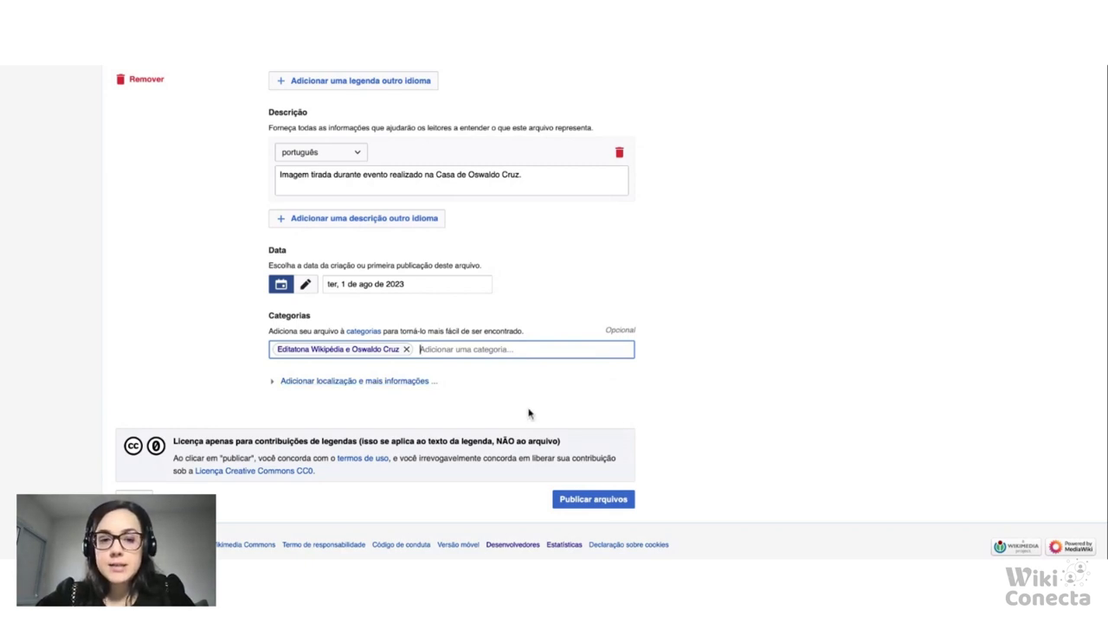
Expand the location and additional information section and examine its optional fields alongside the category entry.
{"action": "left_click", "coordinate": [290, 385]}
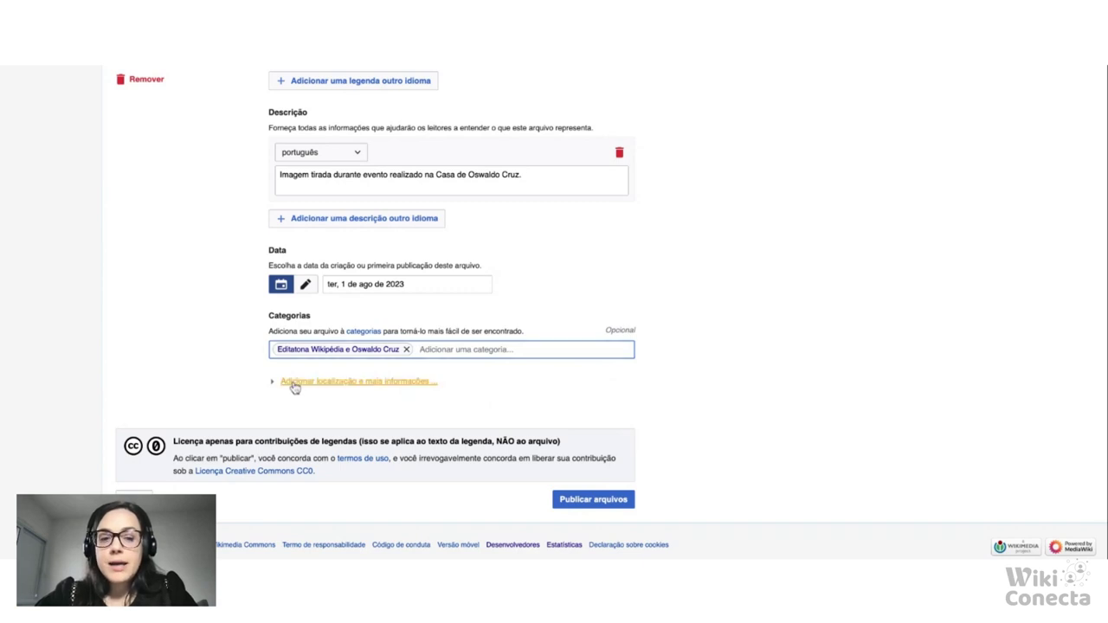
{"action": "scroll", "coordinate": [295, 388], "scroll_direction": "down", "scroll_amount": 2}
{"action": "scroll", "coordinate": [295, 388], "scroll_direction": "down", "scroll_amount": 2}
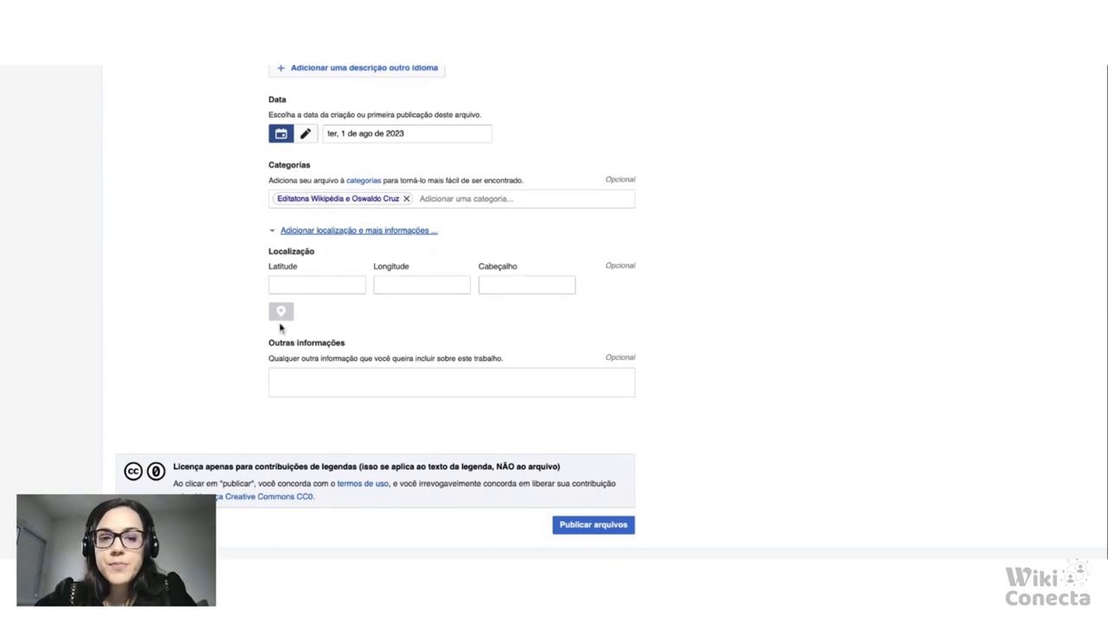
{"action": "scroll", "coordinate": [354, 361], "scroll_direction": "up", "scroll_amount": 1}
{"action": "scroll", "coordinate": [433, 328], "scroll_direction": "down", "scroll_amount": 1}
{"action": "scroll", "coordinate": [433, 326], "scroll_direction": "up", "scroll_amount": 3}
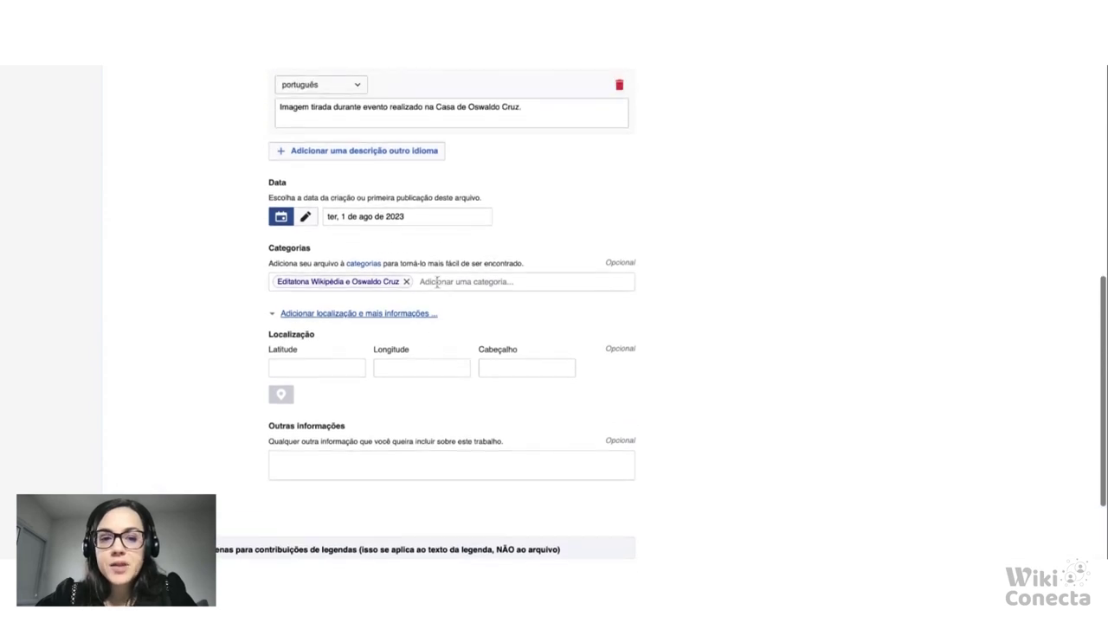
{"action": "left_click", "coordinate": [437, 282]}
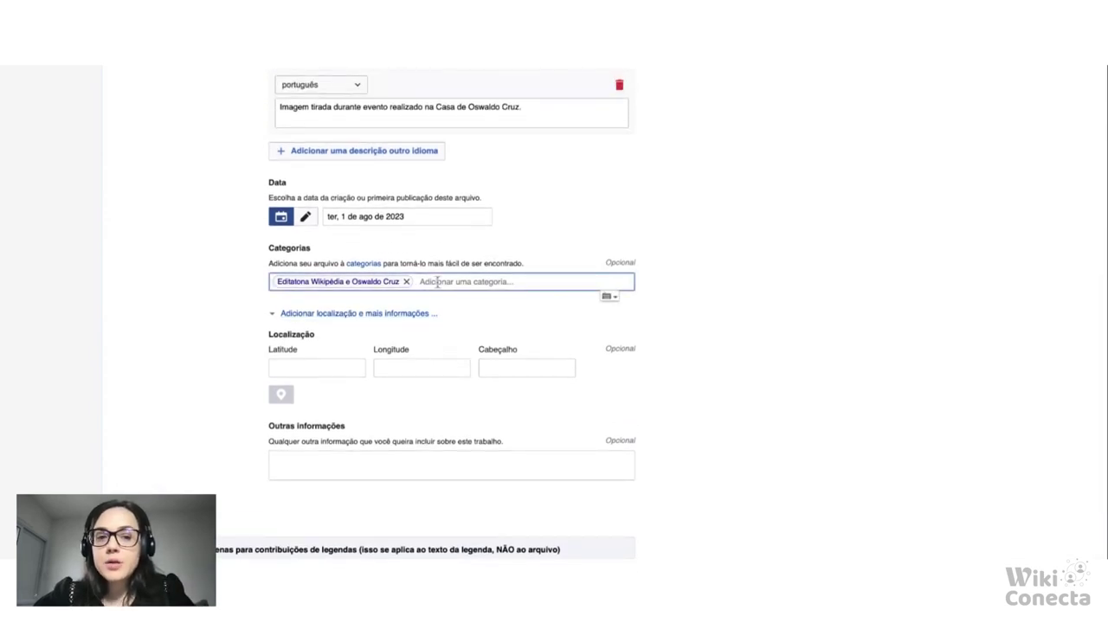
{"action": "scroll", "coordinate": [450, 312], "scroll_direction": "up", "scroll_amount": 1}
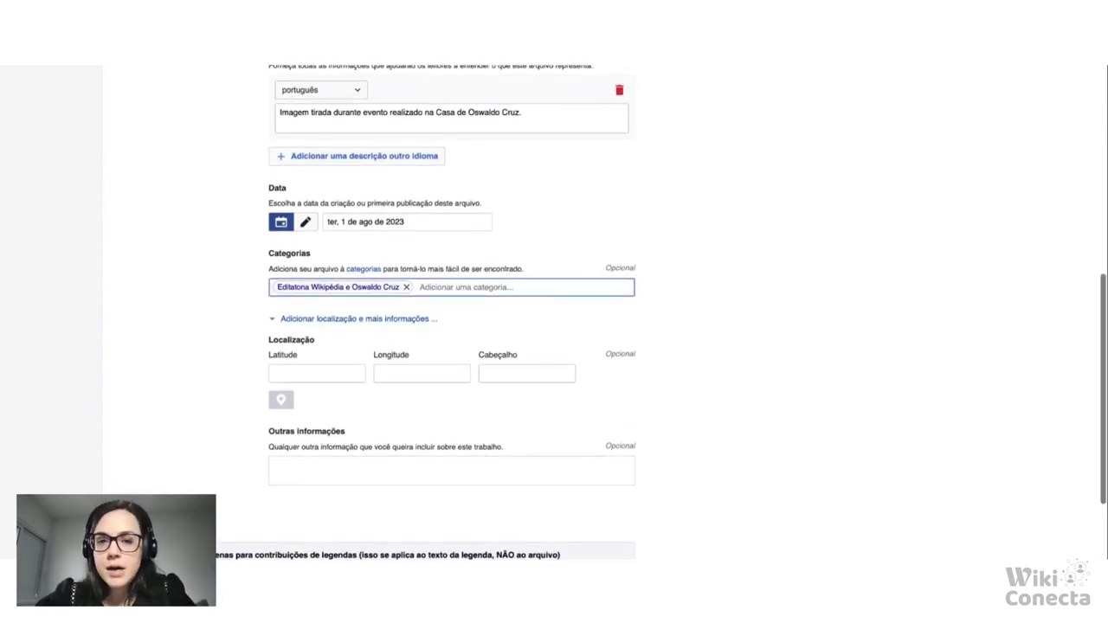
{"action": "scroll", "coordinate": [578, 481], "scroll_direction": "down", "scroll_amount": 3}
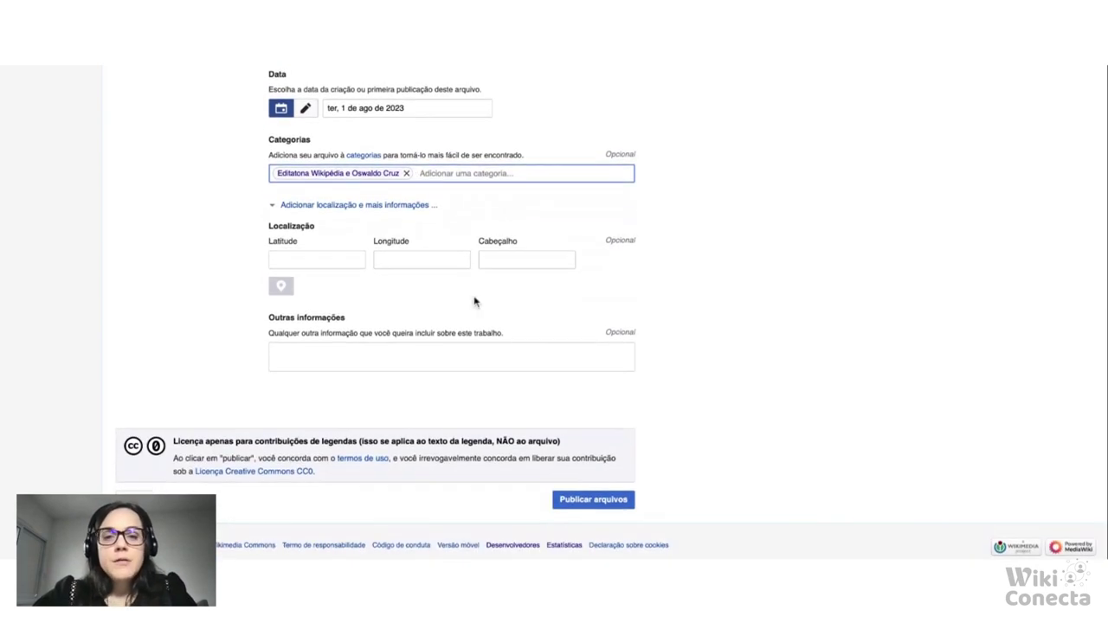
Review the completed title, description, date and category, and publish the file.
{"action": "scroll", "coordinate": [476, 298], "scroll_direction": "up", "scroll_amount": 8}
{"action": "scroll", "coordinate": [475, 302], "scroll_direction": "down", "scroll_amount": 2}
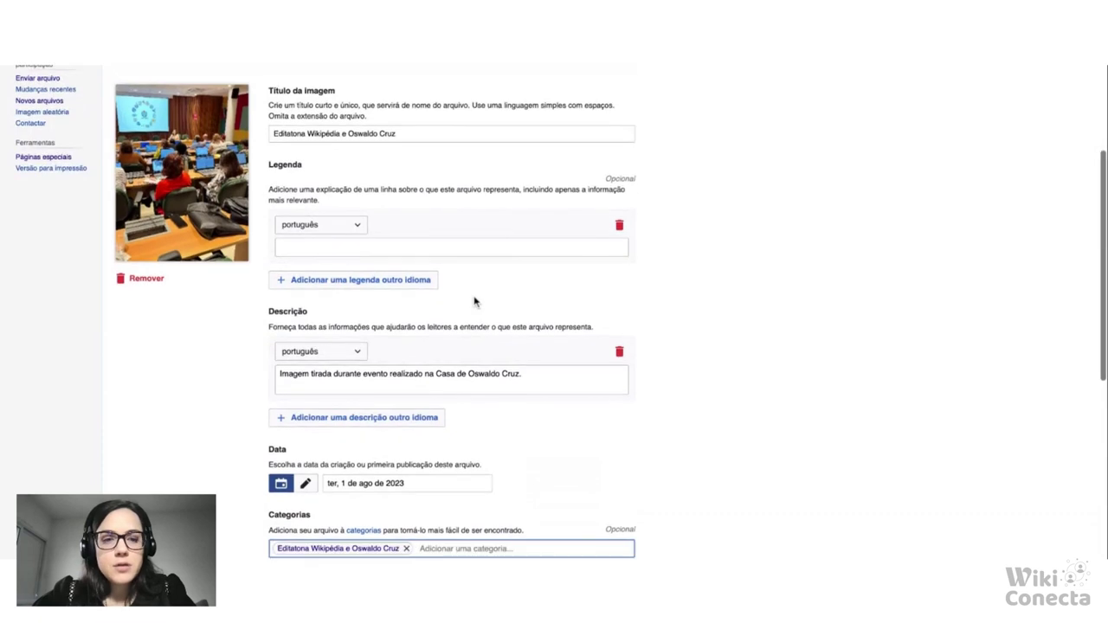
{"action": "scroll", "coordinate": [536, 459], "scroll_direction": "down", "scroll_amount": 8}
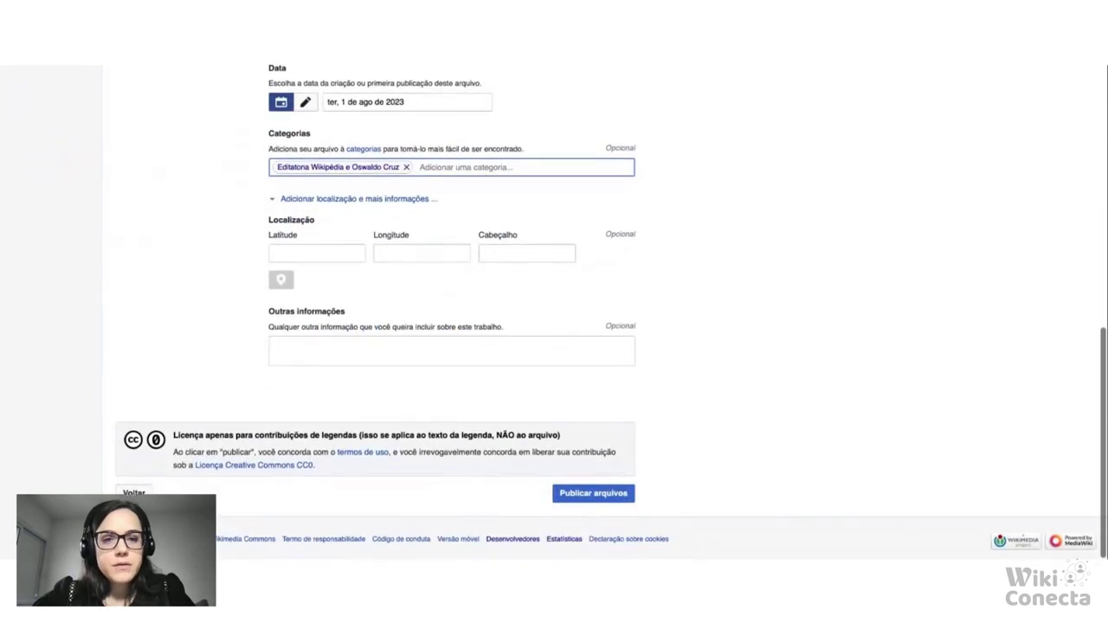
{"action": "left_click", "coordinate": [589, 501]}
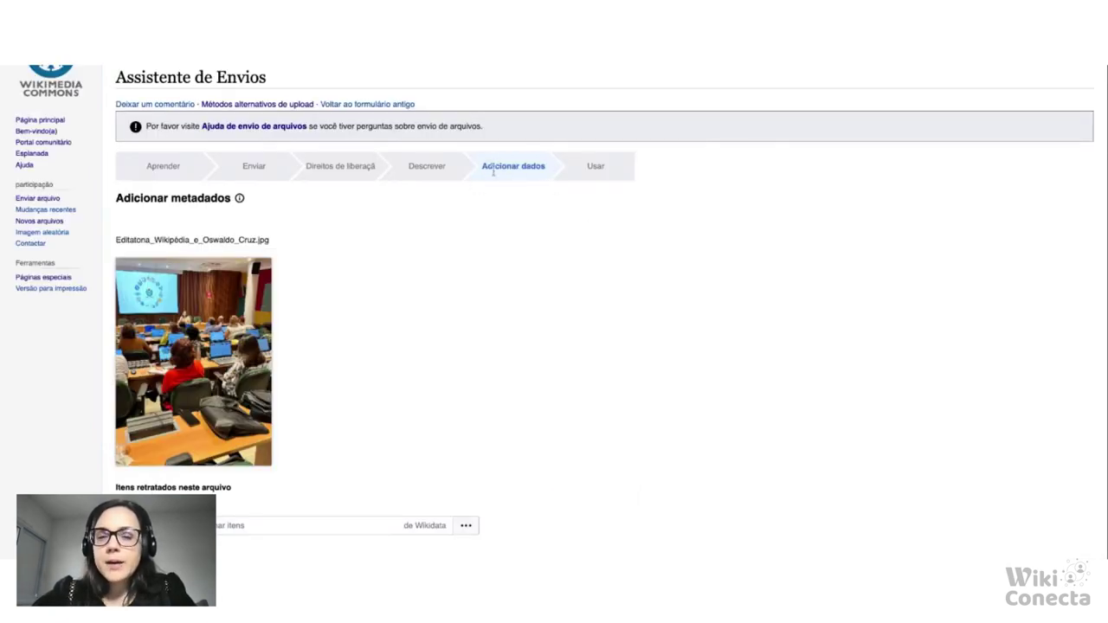
Look over the depicted-items metadata options and skip this stage without adding any items.
{"action": "scroll", "coordinate": [502, 176], "scroll_direction": "down", "scroll_amount": 1}
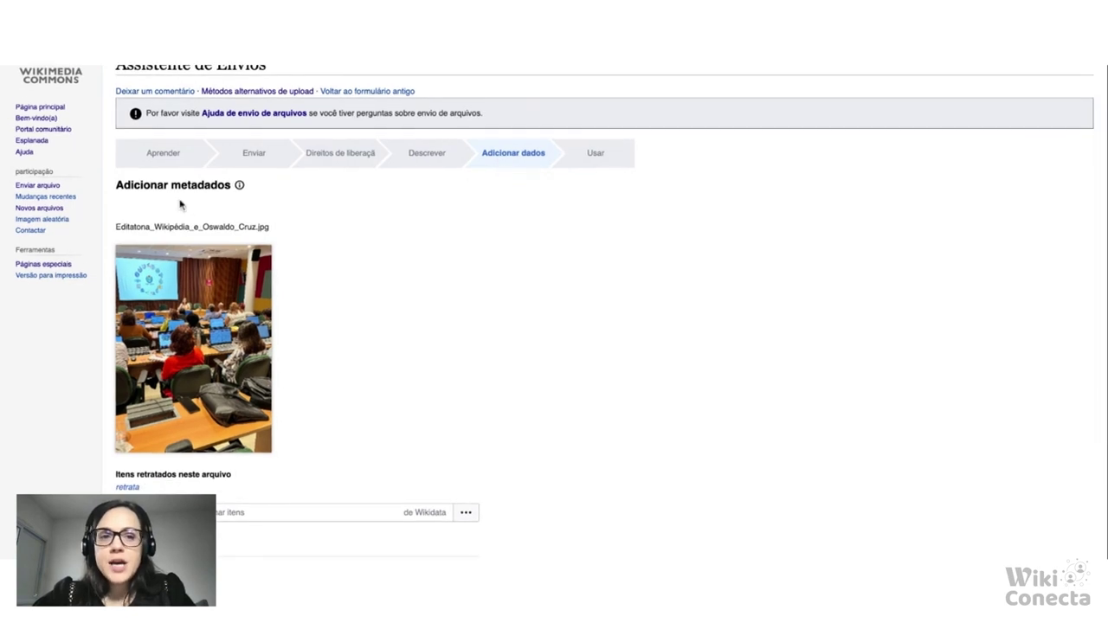
{"action": "scroll", "coordinate": [257, 226], "scroll_direction": "down", "scroll_amount": 3}
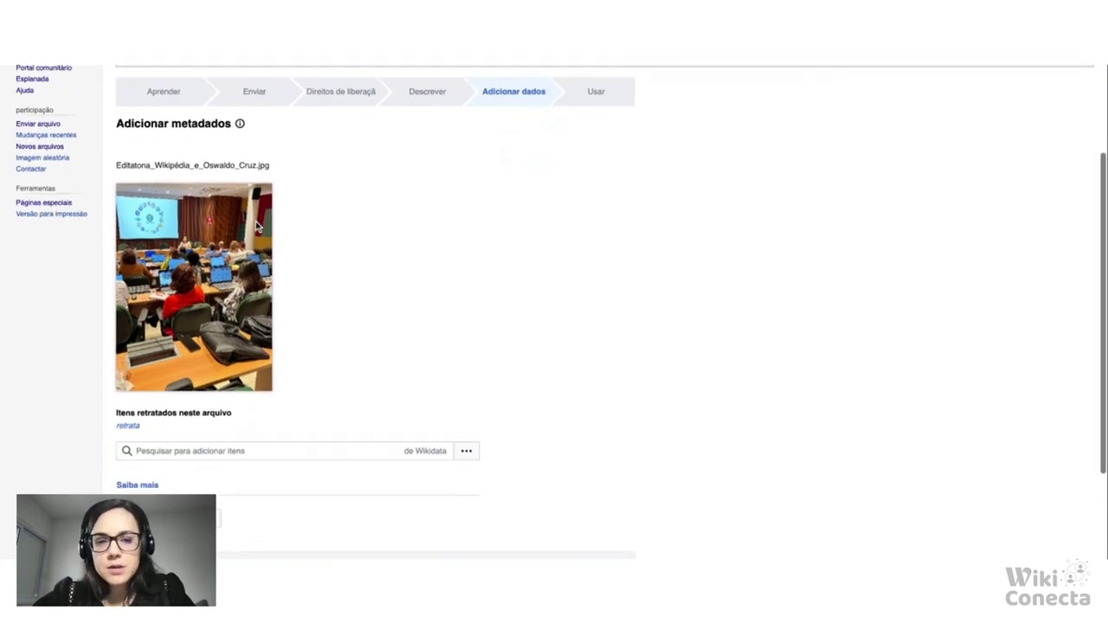
{"action": "scroll", "coordinate": [257, 226], "scroll_direction": "down", "scroll_amount": 2}
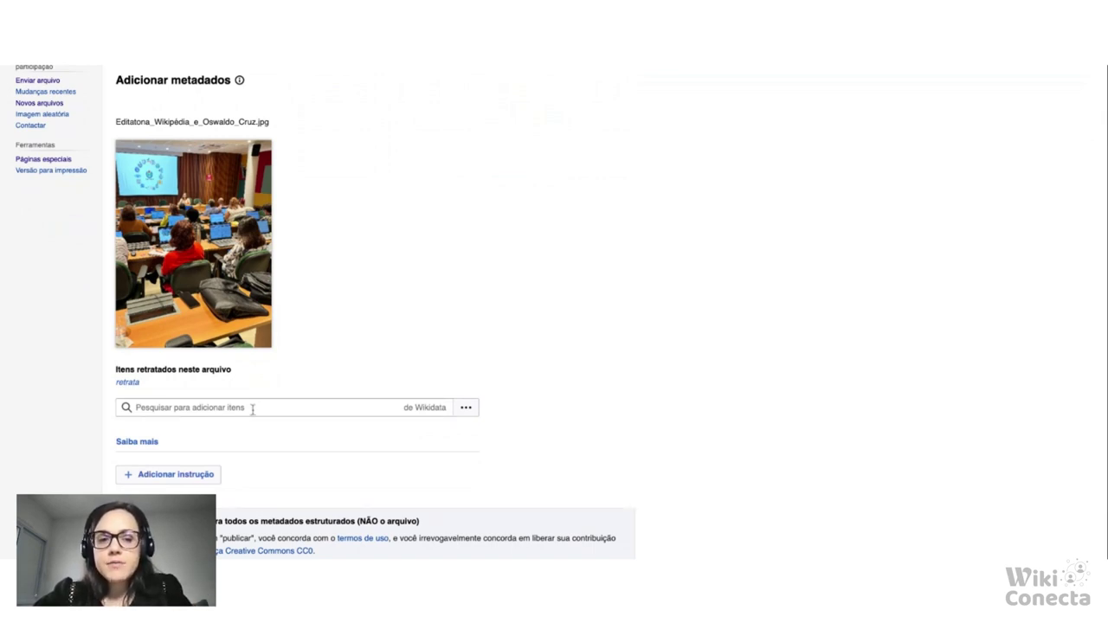
{"action": "left_click", "coordinate": [164, 408]}
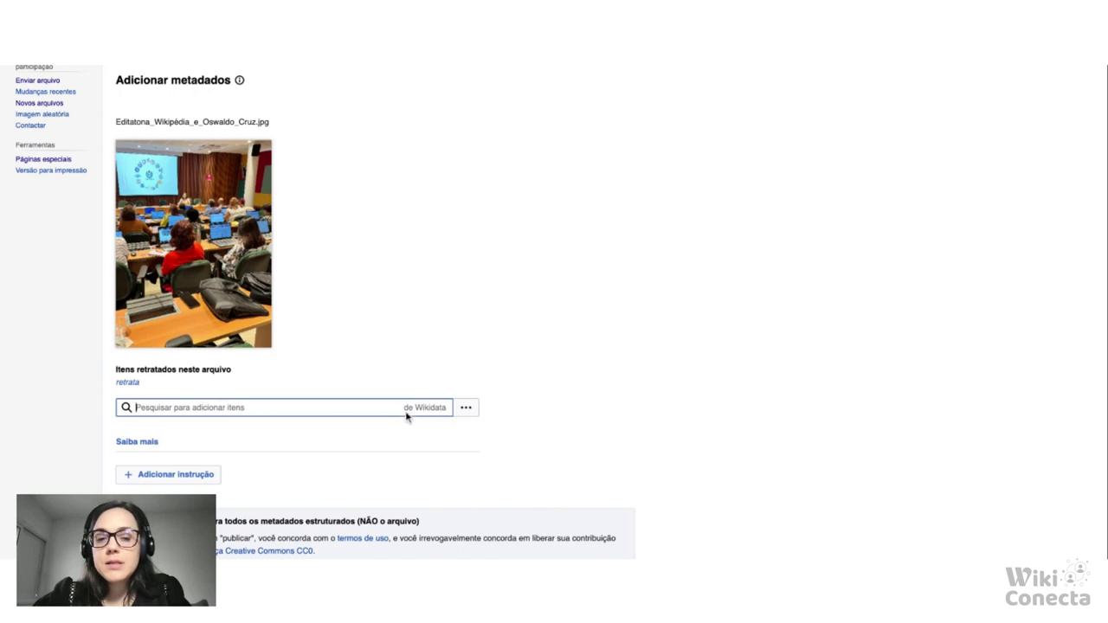
{"action": "scroll", "coordinate": [446, 418], "scroll_direction": "down", "scroll_amount": 2}
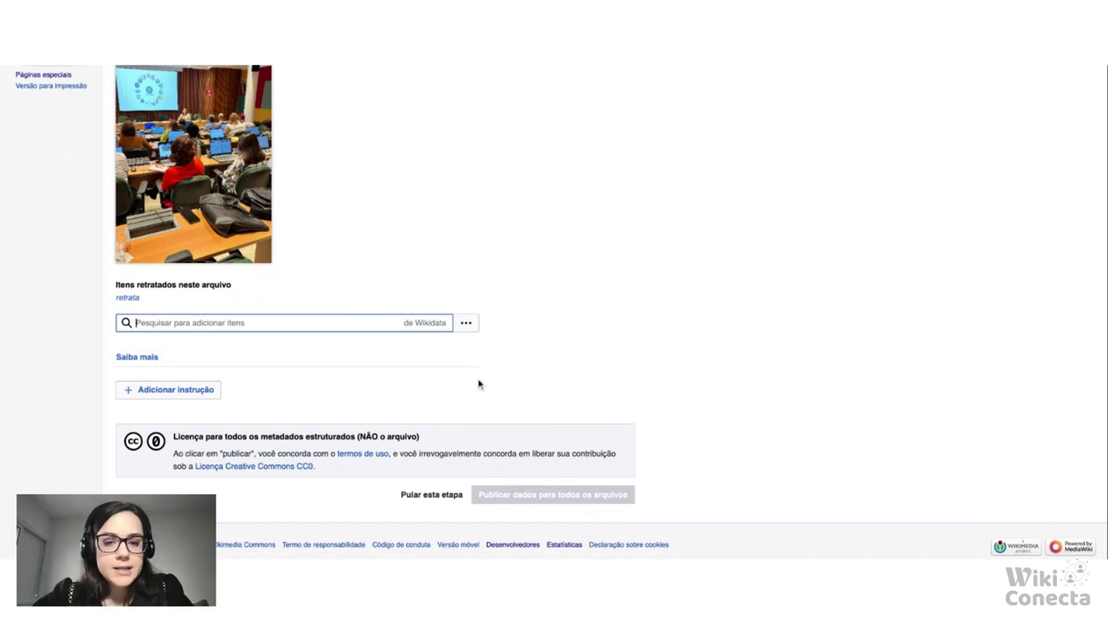
{"action": "scroll", "coordinate": [479, 385], "scroll_direction": "up", "scroll_amount": 1}
{"action": "scroll", "coordinate": [479, 384], "scroll_direction": "down", "scroll_amount": 1}
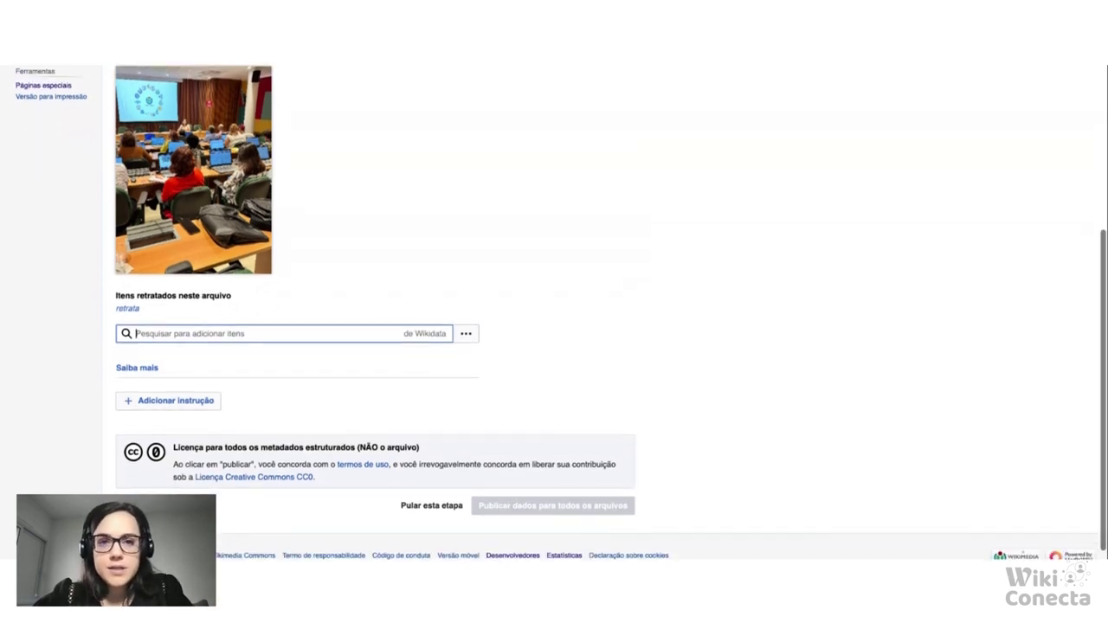
{"action": "left_click", "coordinate": [433, 498]}
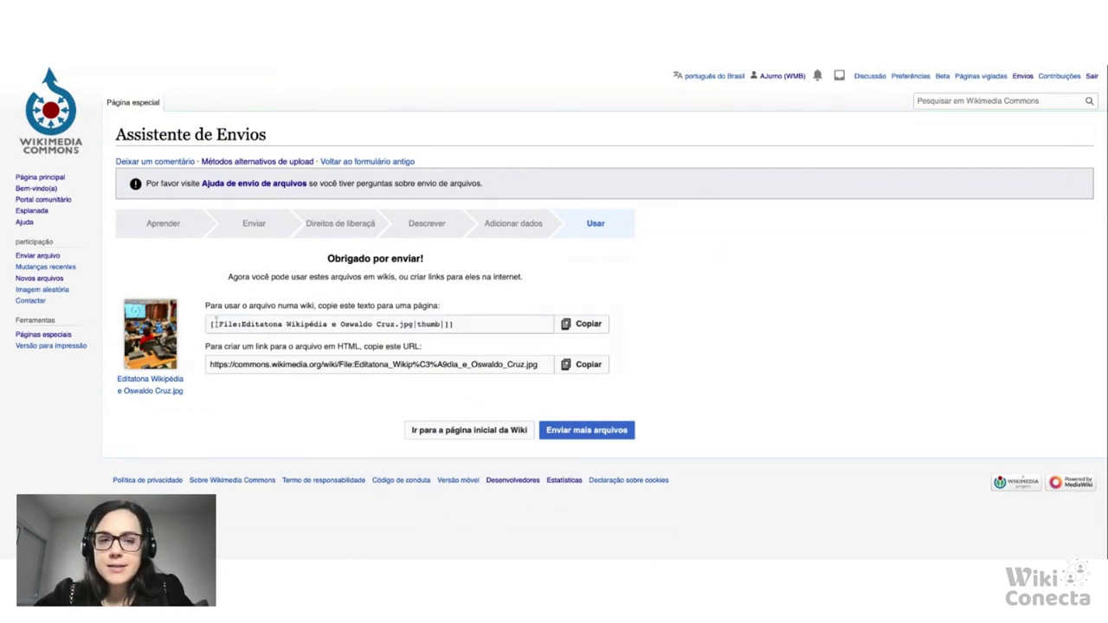
Select the wiki embed text of the uploaded file, and its HTML link URL.
{"action": "left_click", "coordinate": [208, 325]}
{"action": "left_click", "coordinate": [208, 326]}
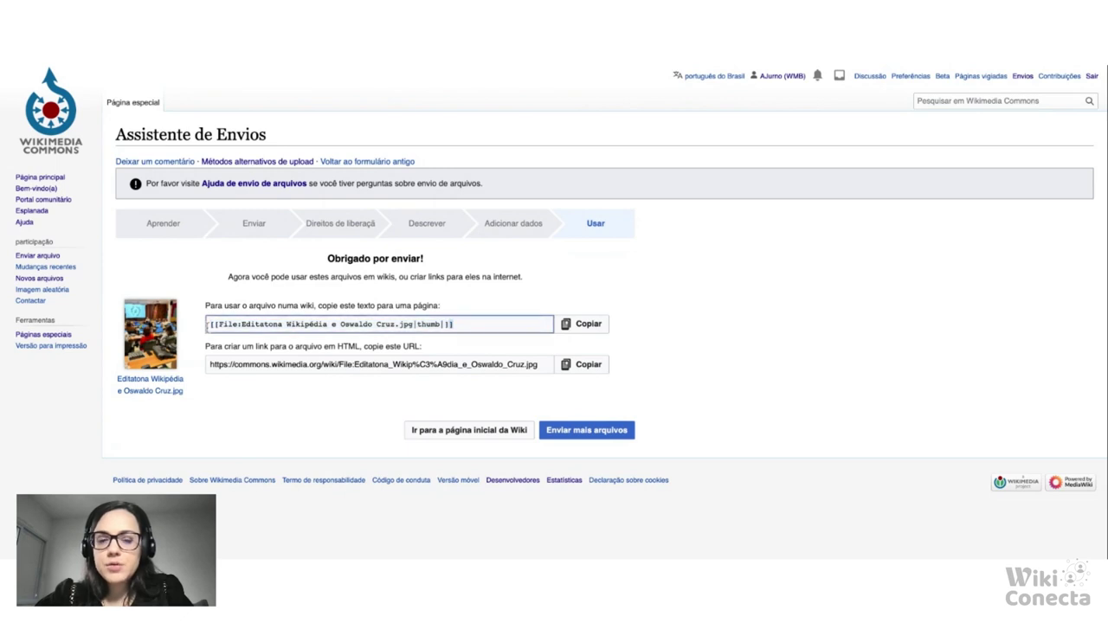
{"action": "left_click", "coordinate": [541, 368]}
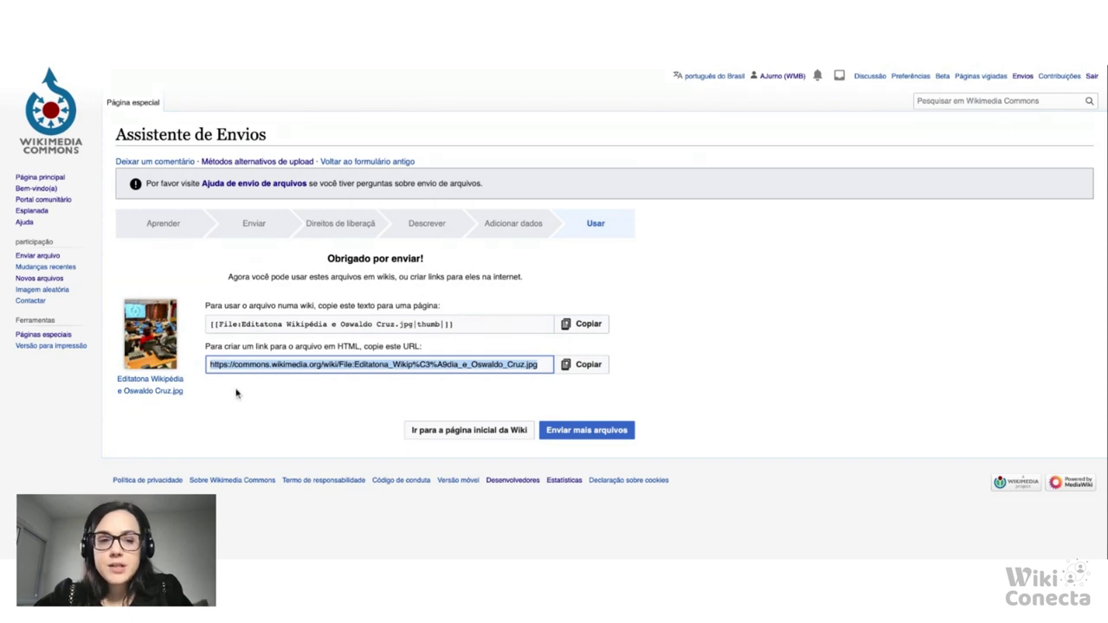
Open the published file's page and examine its captions, description, licensing, history, metadata and categories.
{"action": "left_click", "coordinate": [151, 389]}
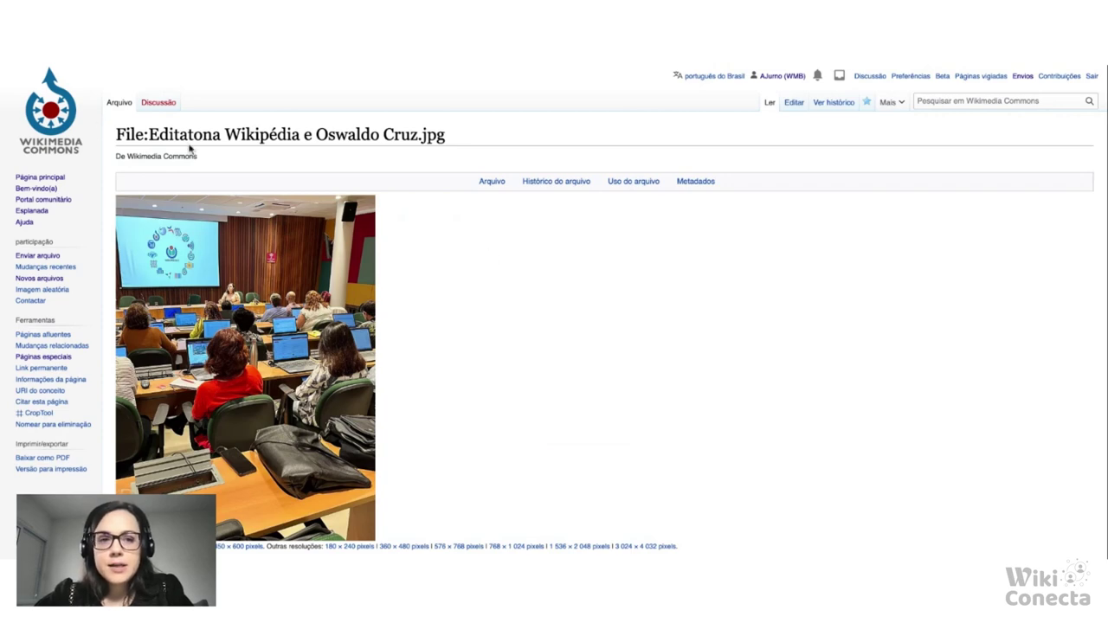
{"action": "scroll", "coordinate": [429, 139], "scroll_direction": "down", "scroll_amount": 10}
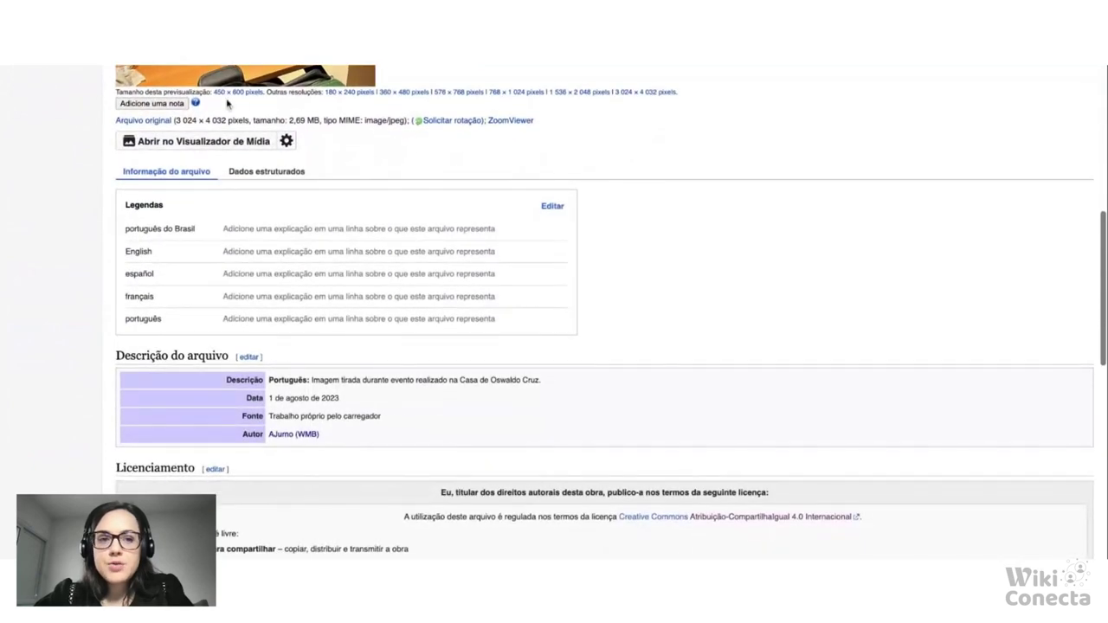
{"action": "scroll", "coordinate": [312, 245], "scroll_direction": "down", "scroll_amount": 2}
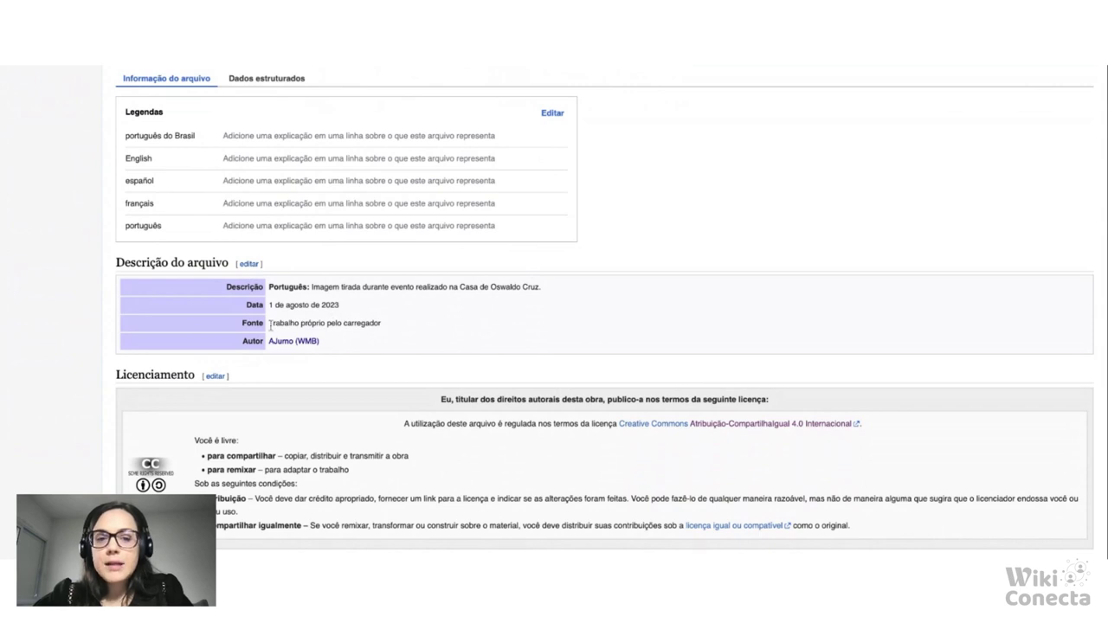
{"action": "scroll", "coordinate": [374, 332], "scroll_direction": "down", "scroll_amount": 5}
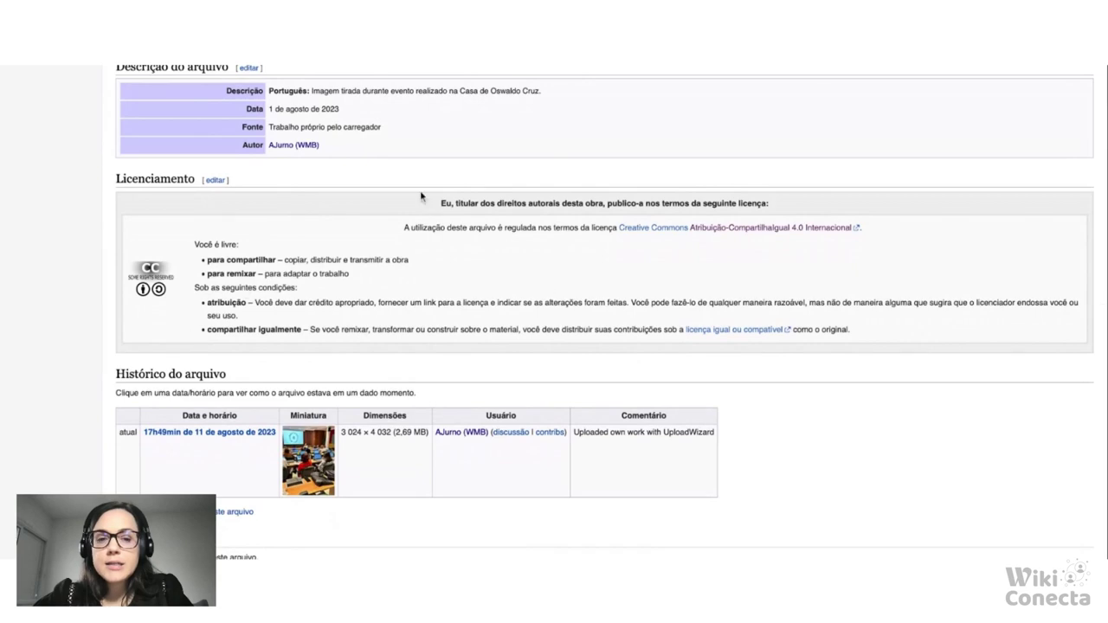
{"action": "scroll", "coordinate": [457, 330], "scroll_direction": "down", "scroll_amount": 5}
{"action": "scroll", "coordinate": [456, 330], "scroll_direction": "down", "scroll_amount": 2}
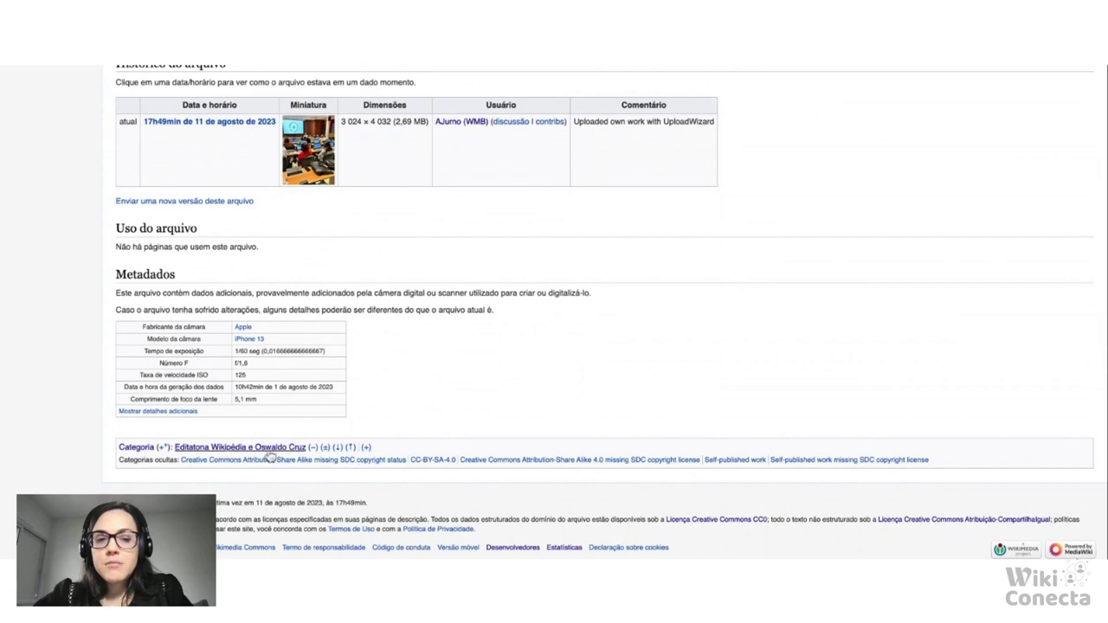
{"action": "scroll", "coordinate": [271, 457], "scroll_direction": "up", "scroll_amount": 15}
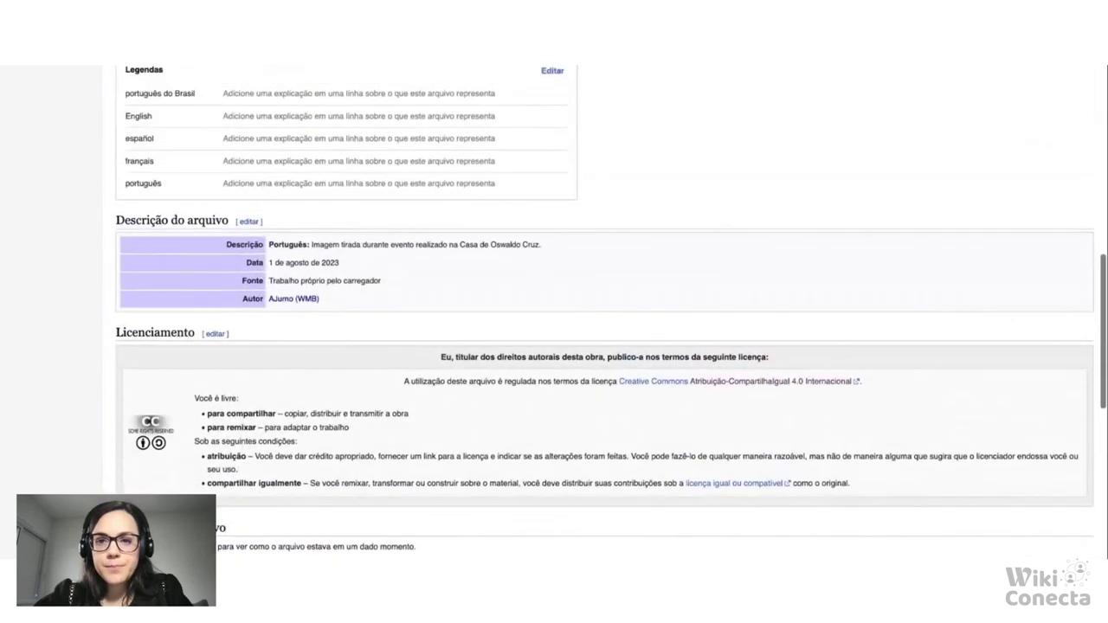
{"action": "scroll", "coordinate": [554, 329], "scroll_direction": "up", "scroll_amount": 2}
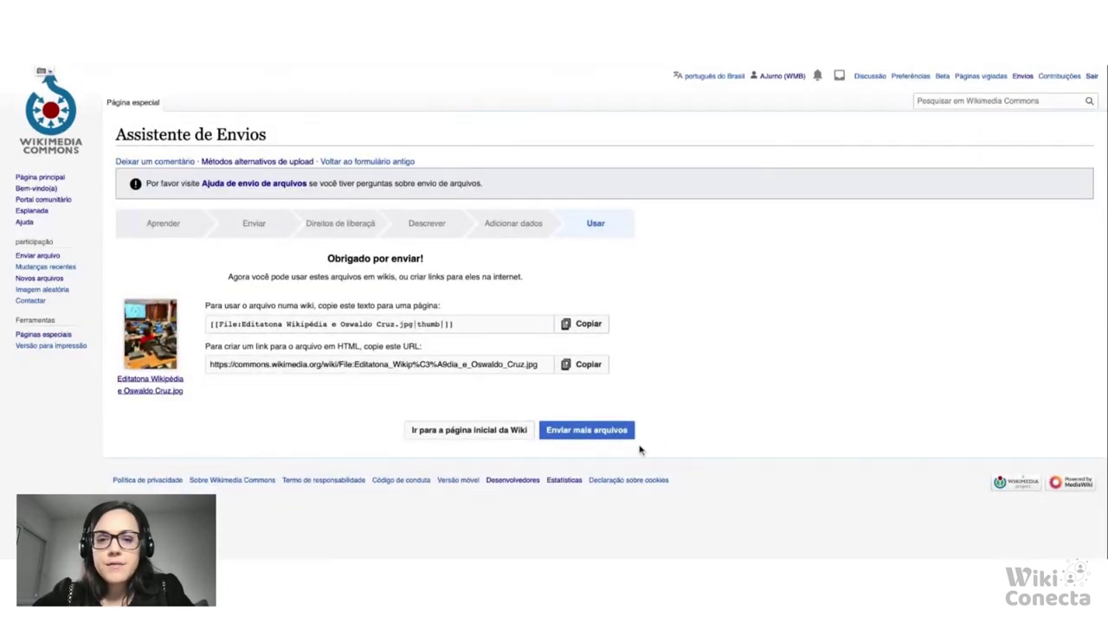
Start another upload with the photos IMG_3058.jpg and IMG_3072.jpg, and dismiss the duplicate-file error.
{"action": "left_click", "coordinate": [613, 439]}
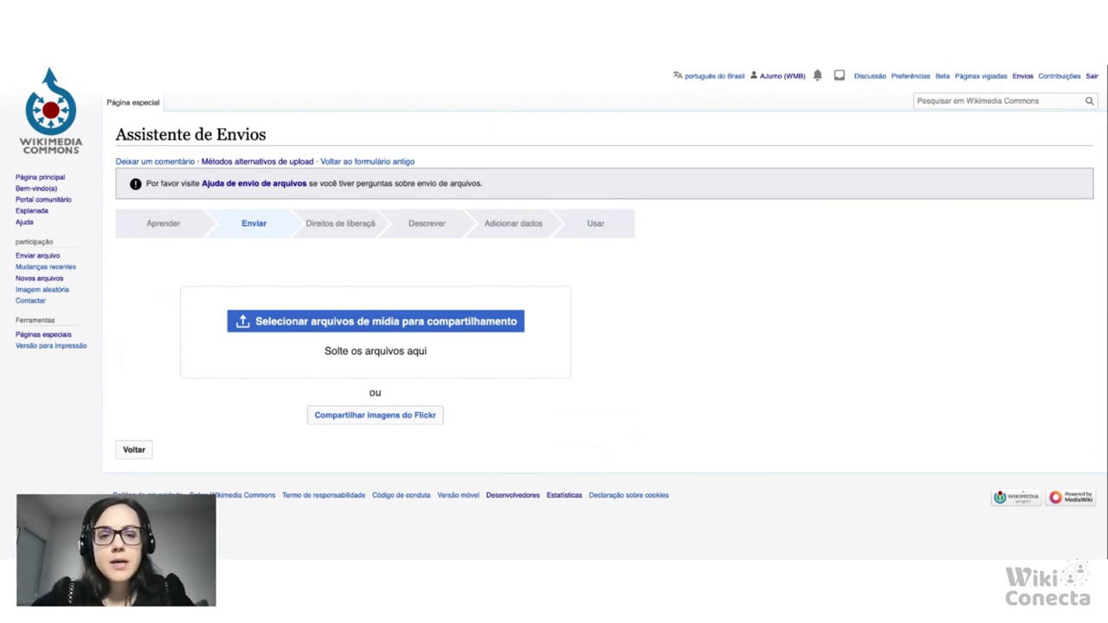
{"action": "left_click", "coordinate": [487, 330]}
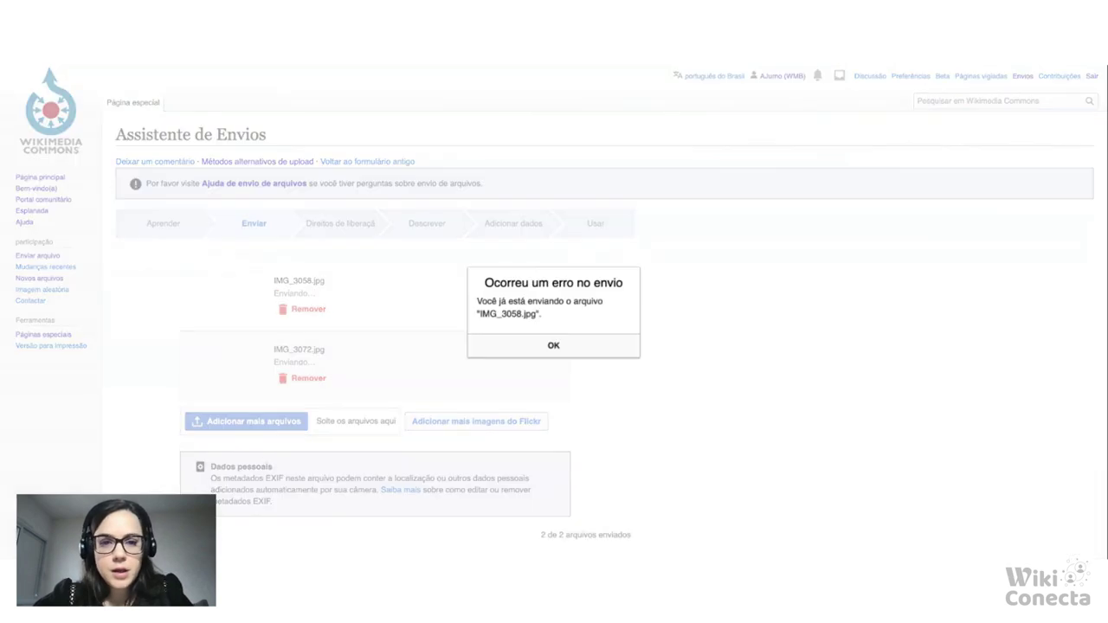
{"action": "left_click", "coordinate": [619, 345]}
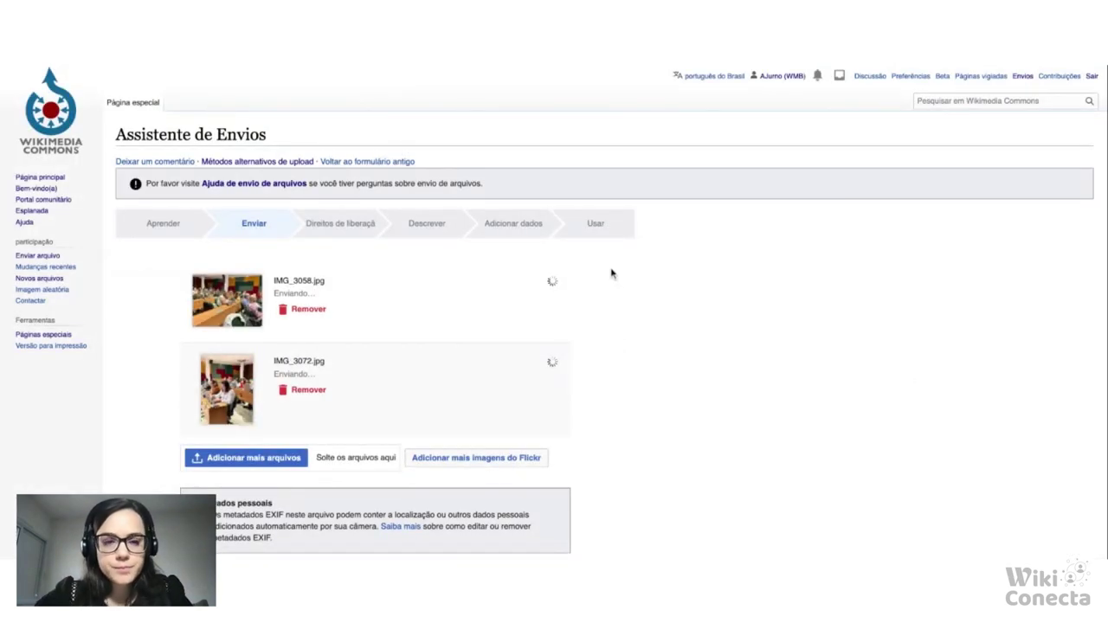
Continue with both uploaded photos and release them as own work under Creative Commons Attribution ShareAlike 4.0.
{"action": "scroll", "coordinate": [615, 322], "scroll_direction": "down", "scroll_amount": 1}
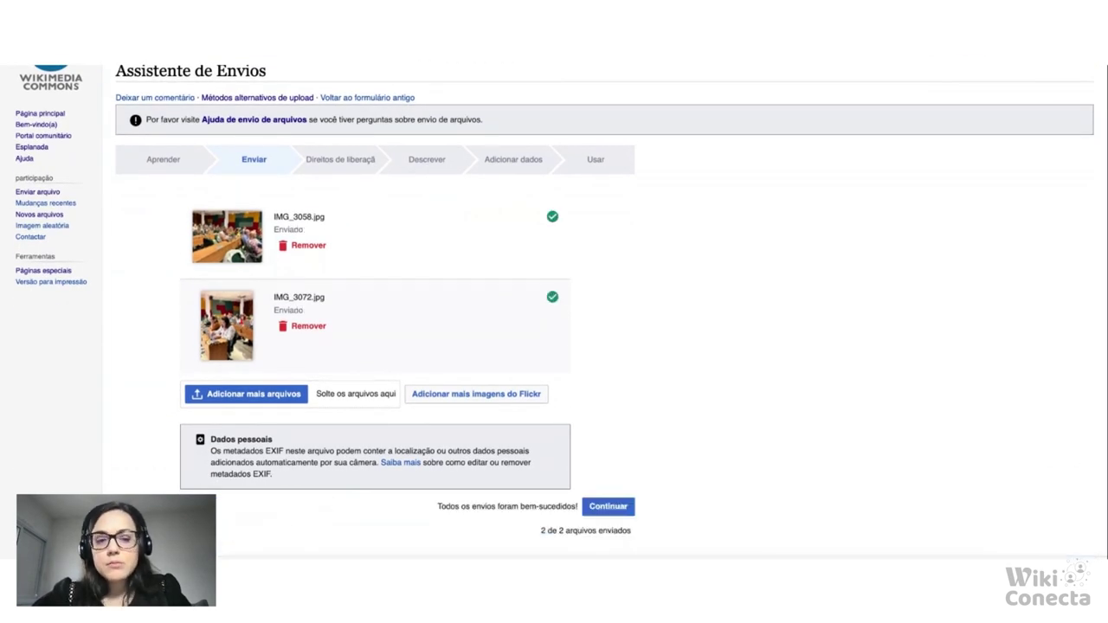
{"action": "scroll", "coordinate": [554, 312], "scroll_direction": "down", "scroll_amount": 1}
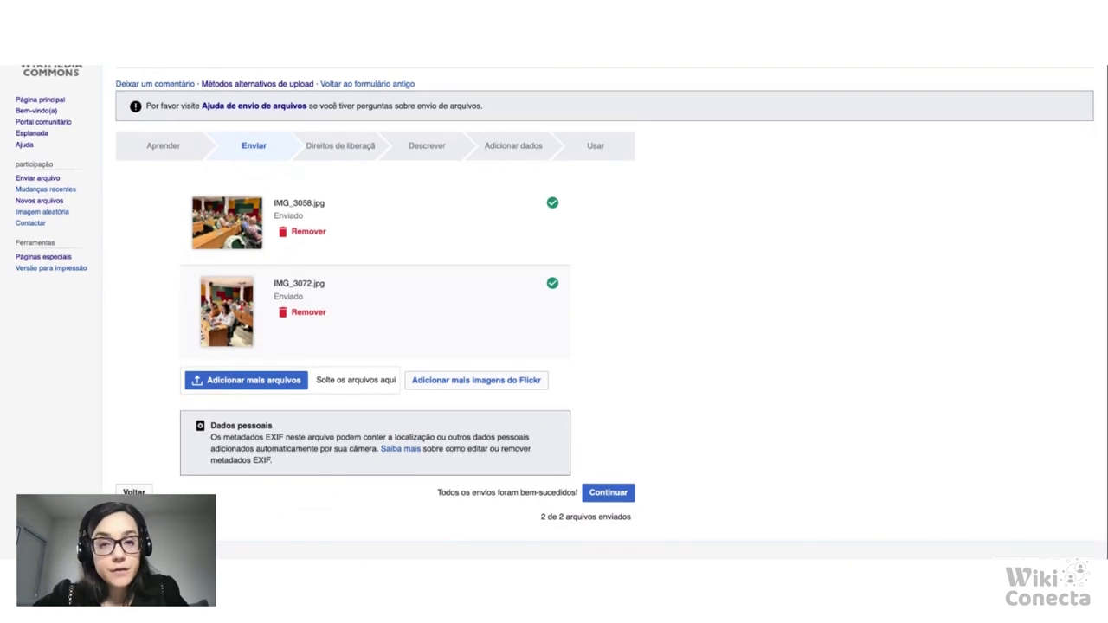
{"action": "scroll", "coordinate": [554, 329], "scroll_direction": "down", "scroll_amount": 1}
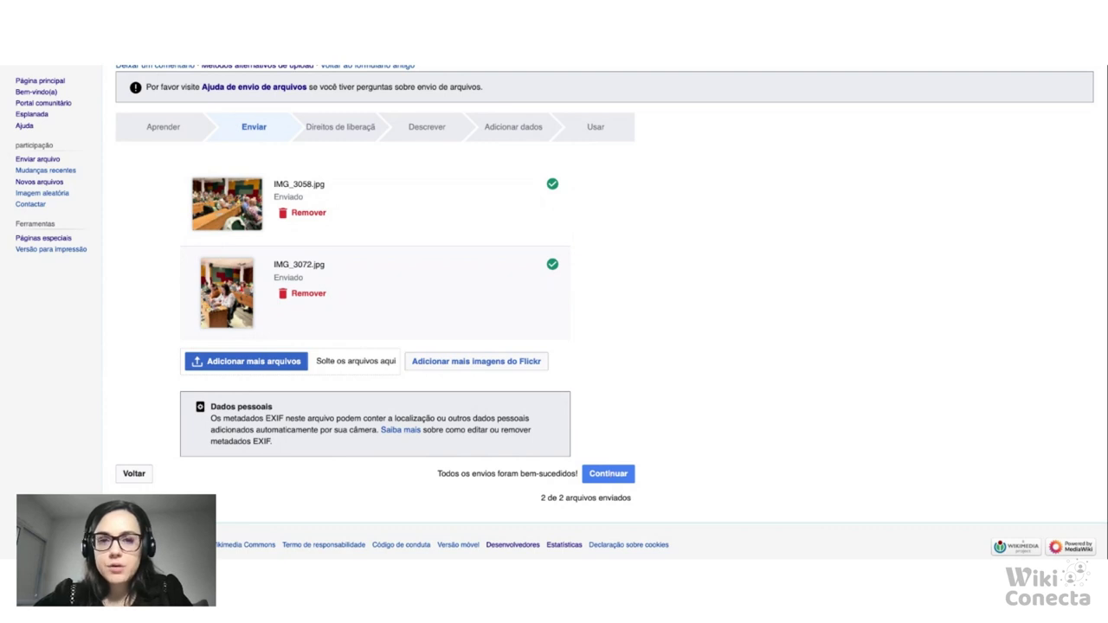
{"action": "left_click", "coordinate": [608, 474]}
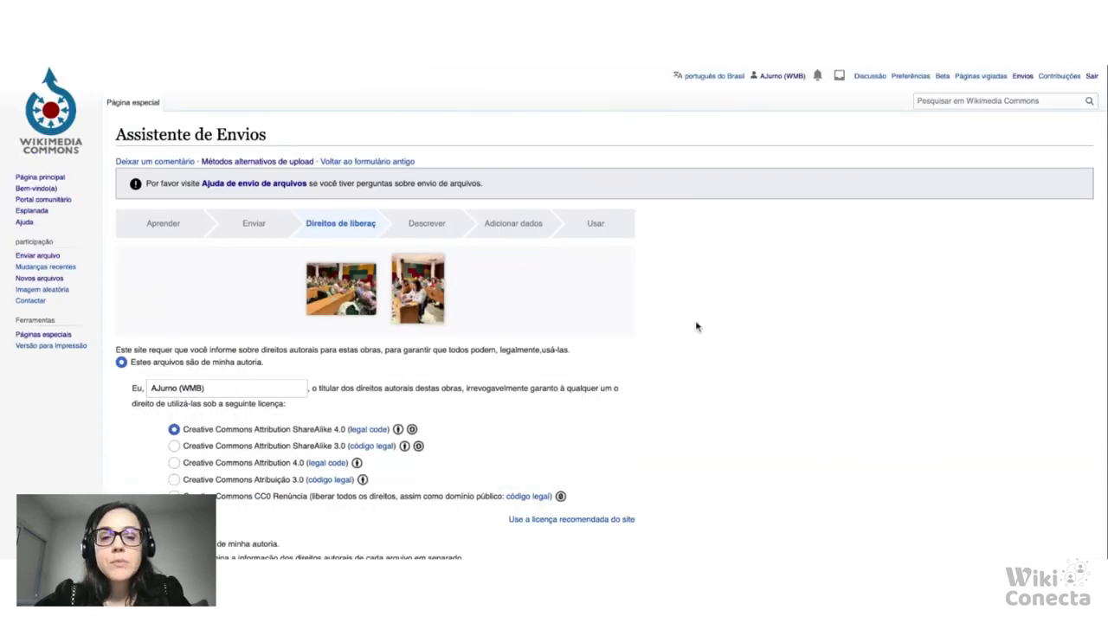
{"action": "scroll", "coordinate": [696, 323], "scroll_direction": "down", "scroll_amount": 2}
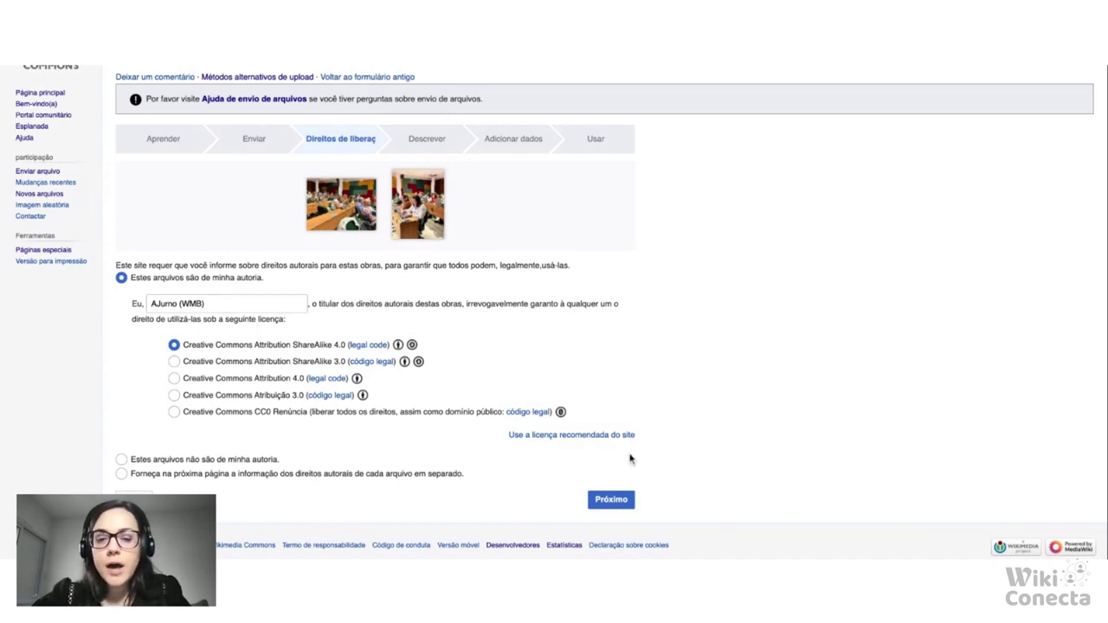
{"action": "left_click", "coordinate": [611, 500]}
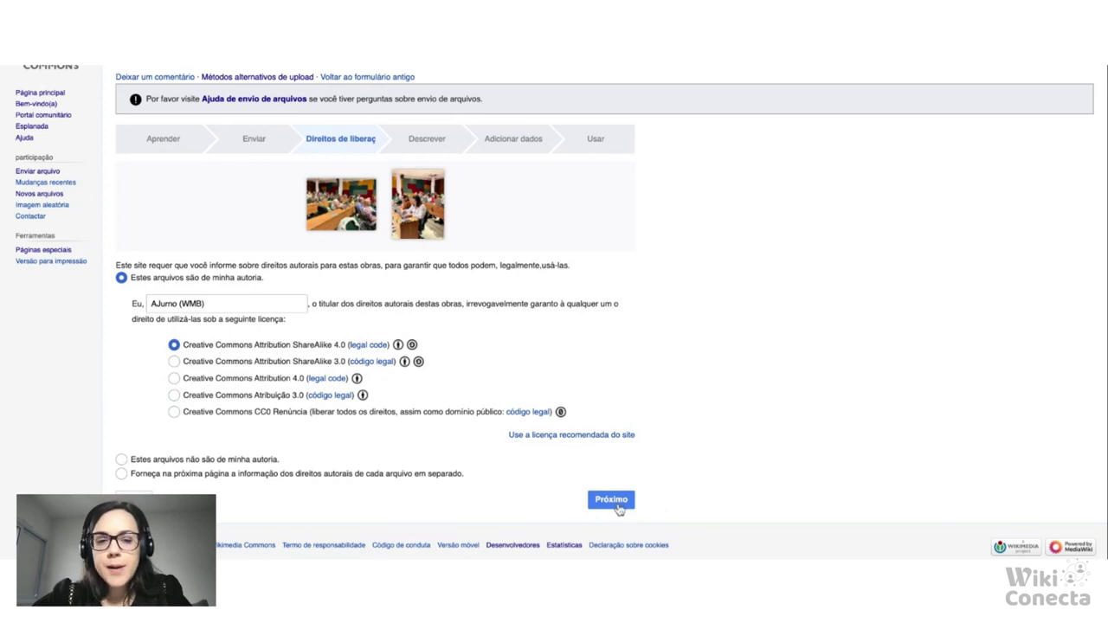
Copy the first photo's title, caption, description, date, categories and other information to the second photo, without the location.
{"action": "scroll", "coordinate": [555, 312], "scroll_direction": "down", "scroll_amount": 7}
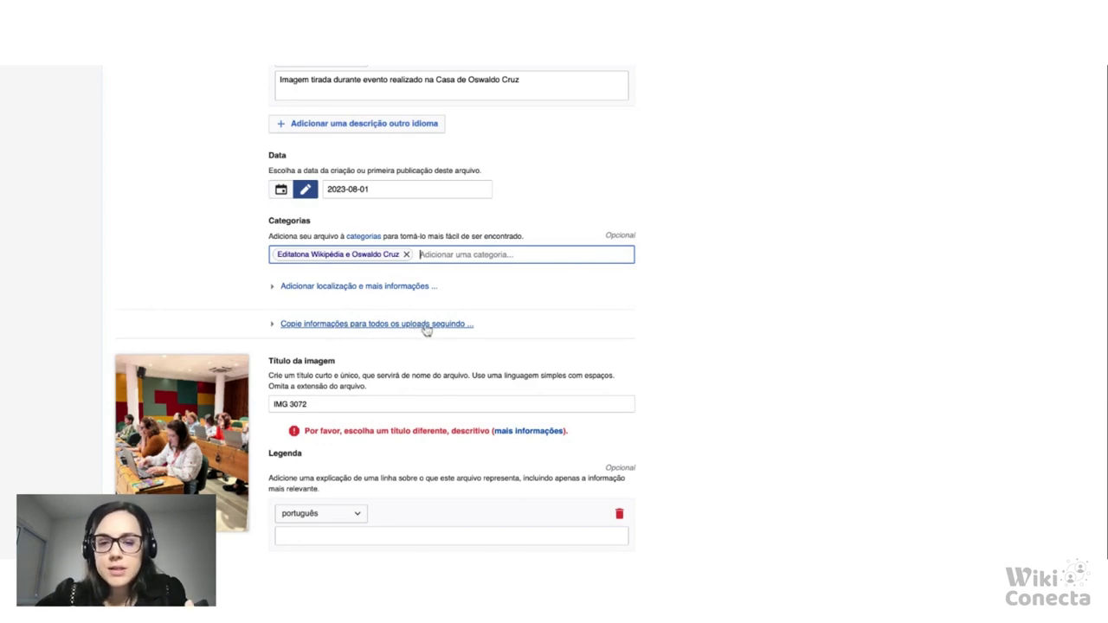
{"action": "scroll", "coordinate": [612, 312], "scroll_direction": "down", "scroll_amount": 1}
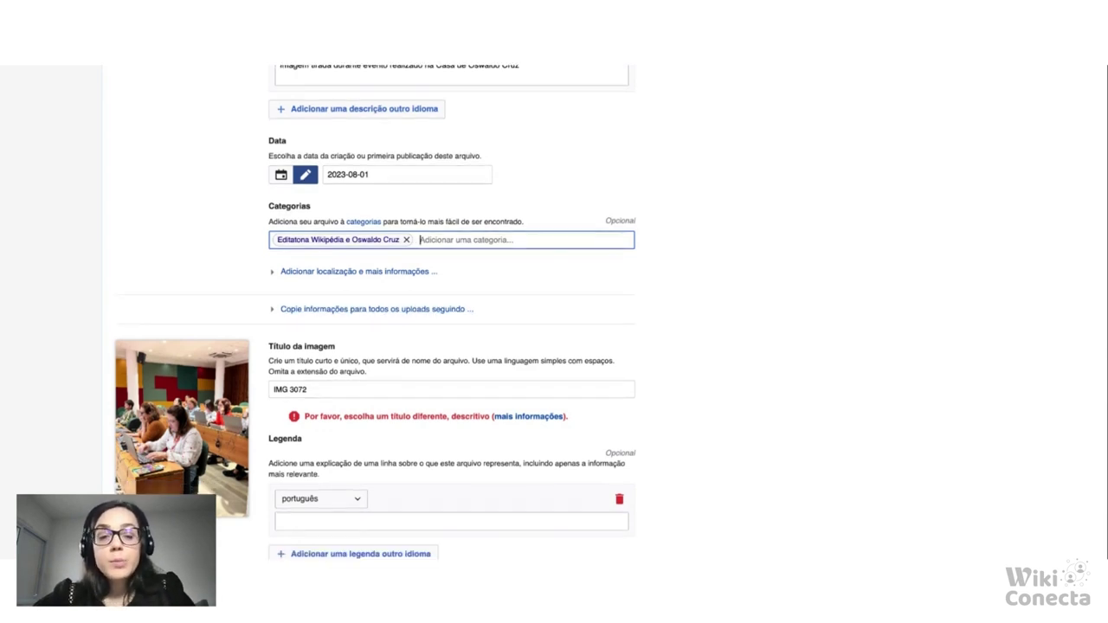
{"action": "scroll", "coordinate": [611, 312], "scroll_direction": "down", "scroll_amount": 3}
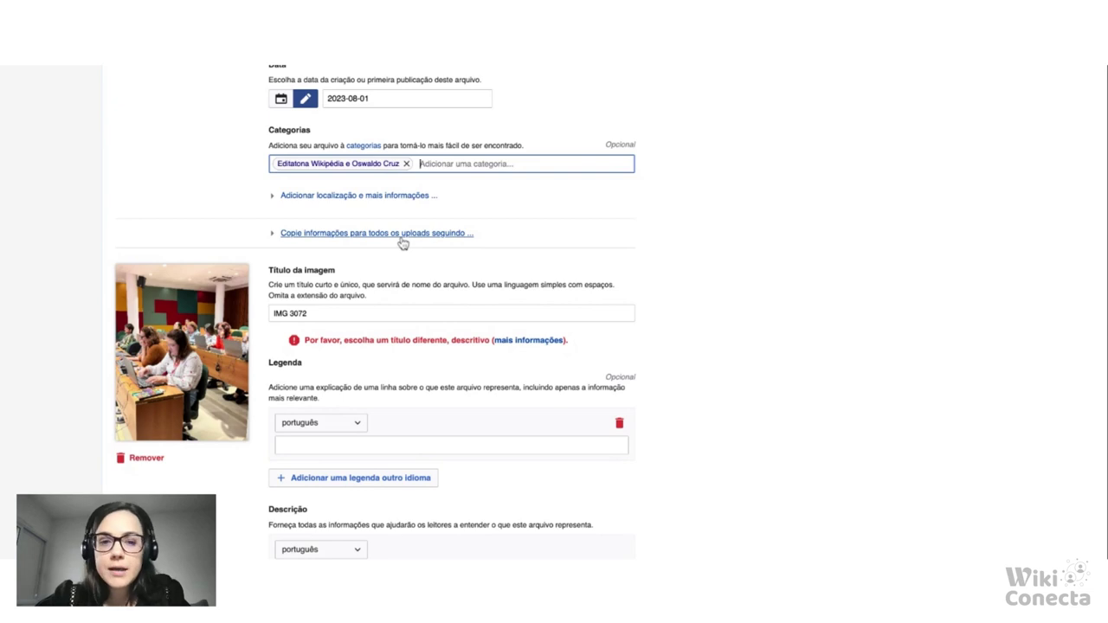
{"action": "left_click", "coordinate": [359, 234]}
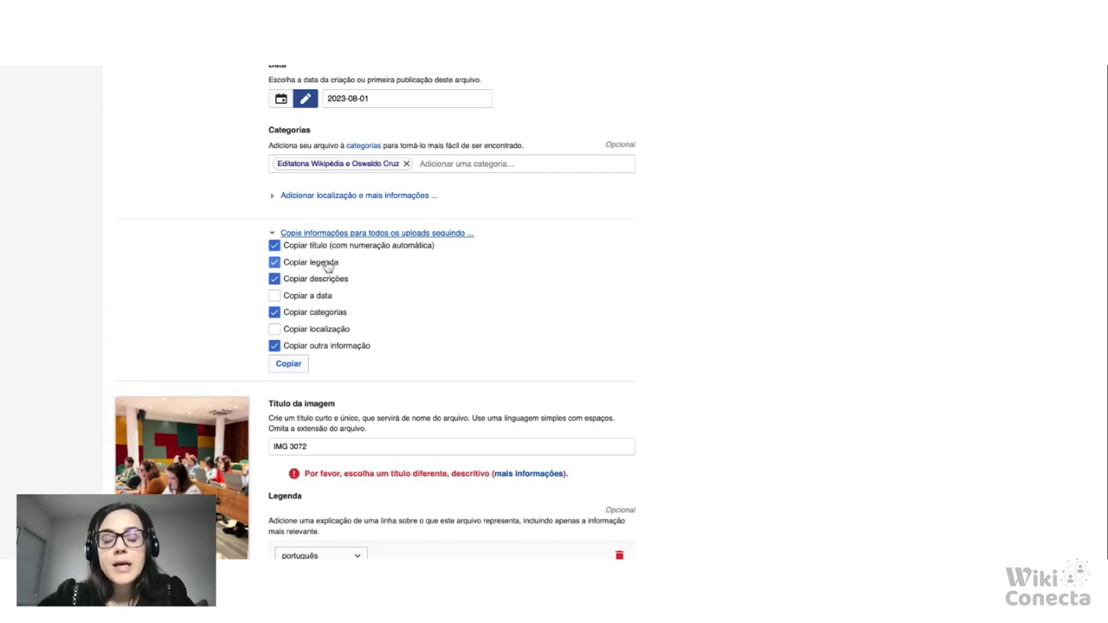
{"action": "left_click", "coordinate": [274, 296]}
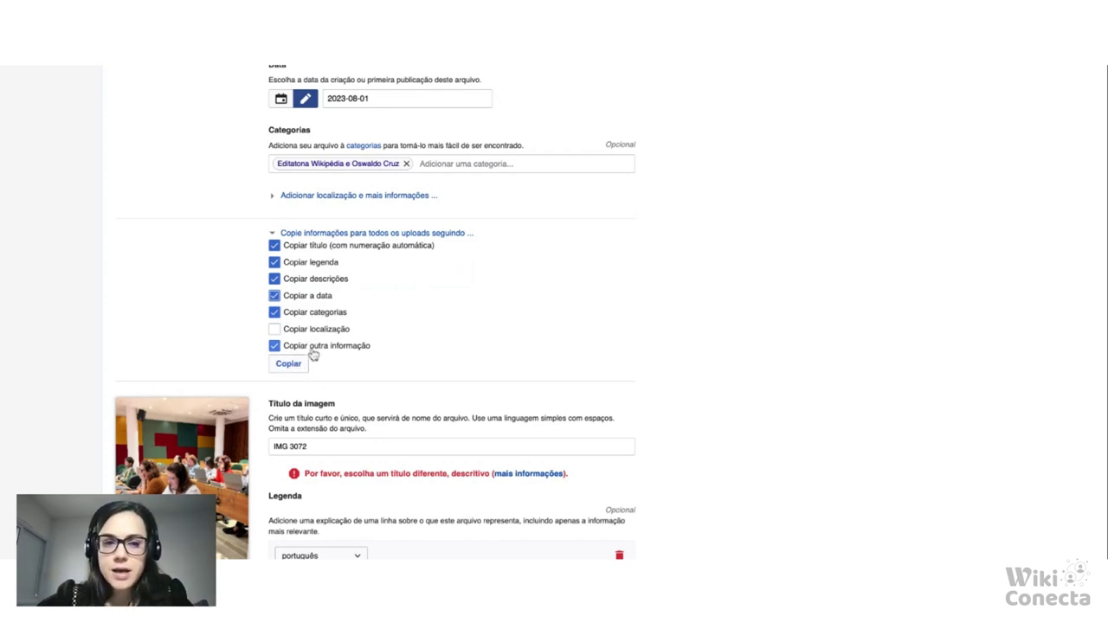
{"action": "scroll", "coordinate": [313, 355], "scroll_direction": "down", "scroll_amount": 1}
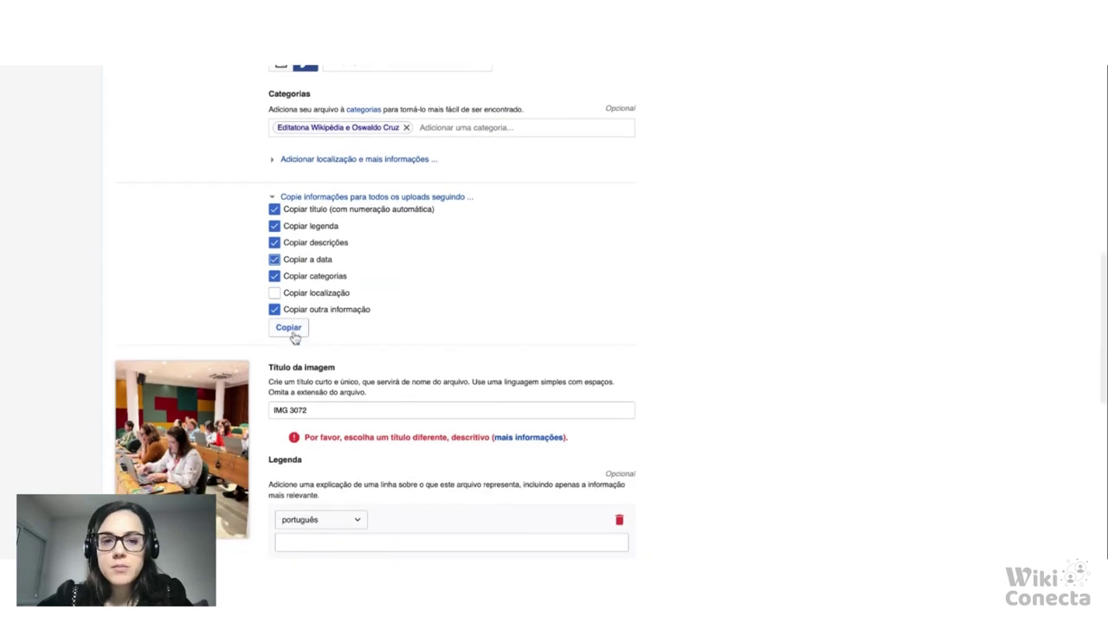
{"action": "left_click", "coordinate": [290, 329]}
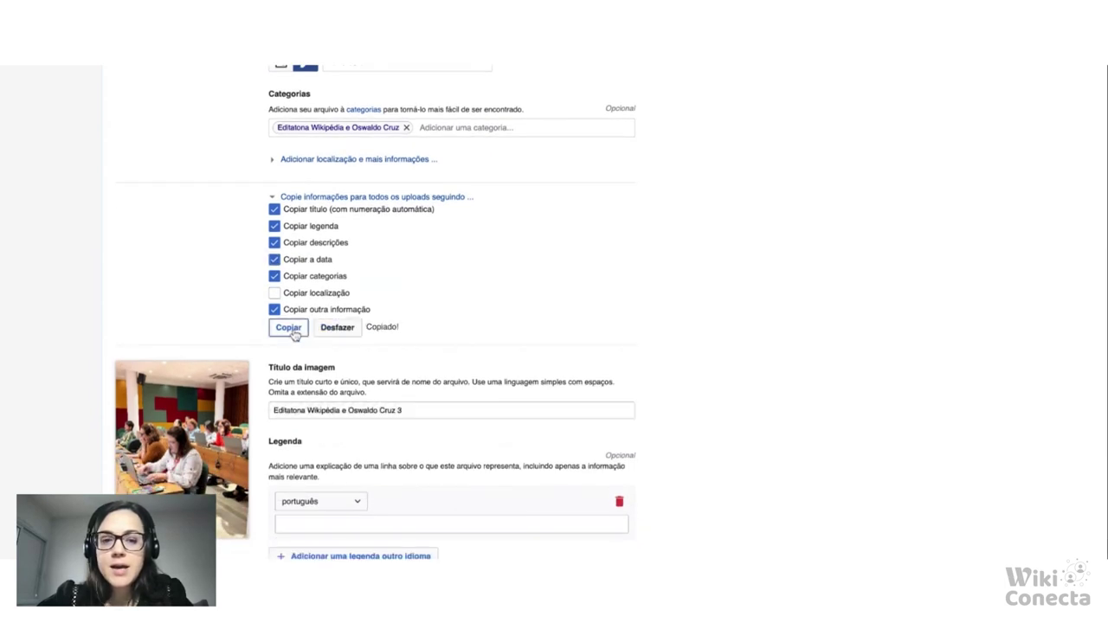
Check the copied title, description, date and category of the second photo, and publish both files.
{"action": "scroll", "coordinate": [623, 358], "scroll_direction": "down", "scroll_amount": 1}
{"action": "scroll", "coordinate": [623, 358], "scroll_direction": "down", "scroll_amount": 3}
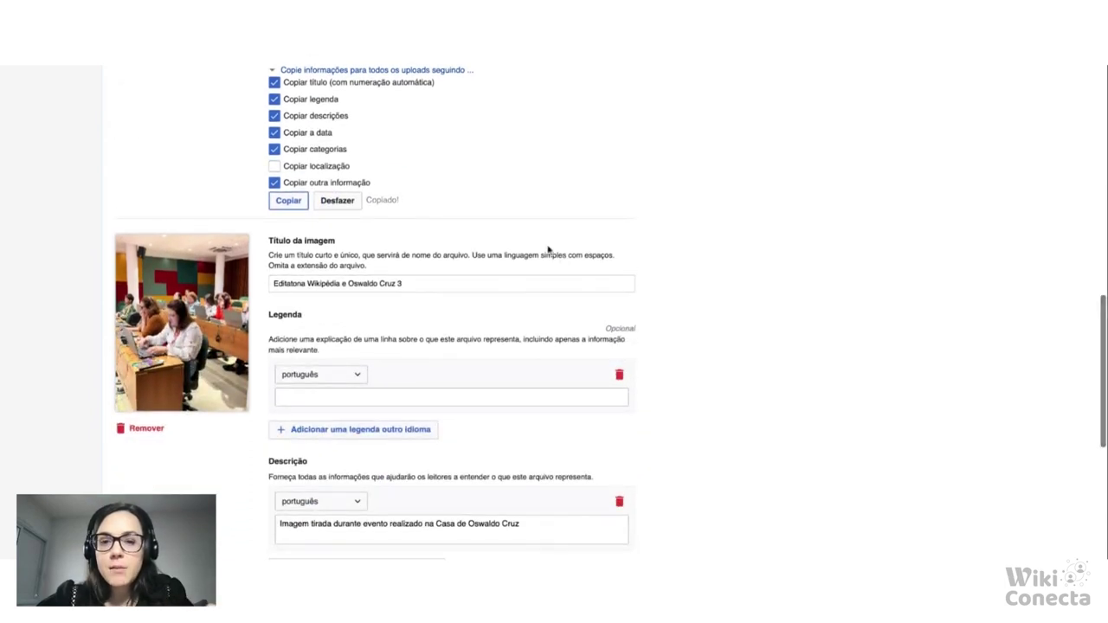
{"action": "scroll", "coordinate": [716, 399], "scroll_direction": "down", "scroll_amount": 4}
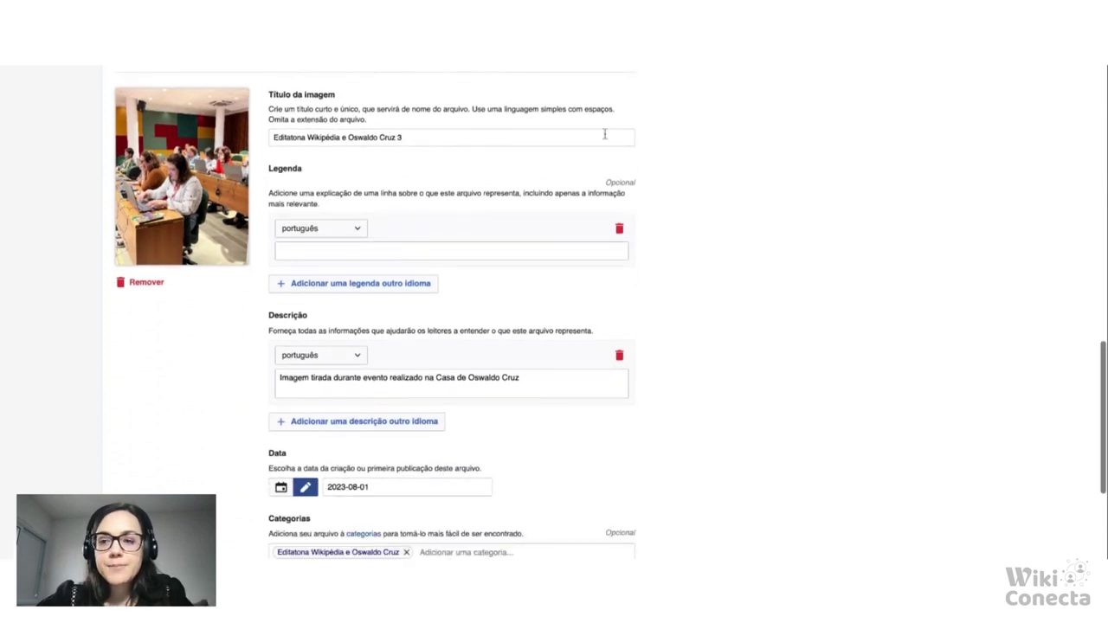
{"action": "scroll", "coordinate": [687, 334], "scroll_direction": "down", "scroll_amount": 5}
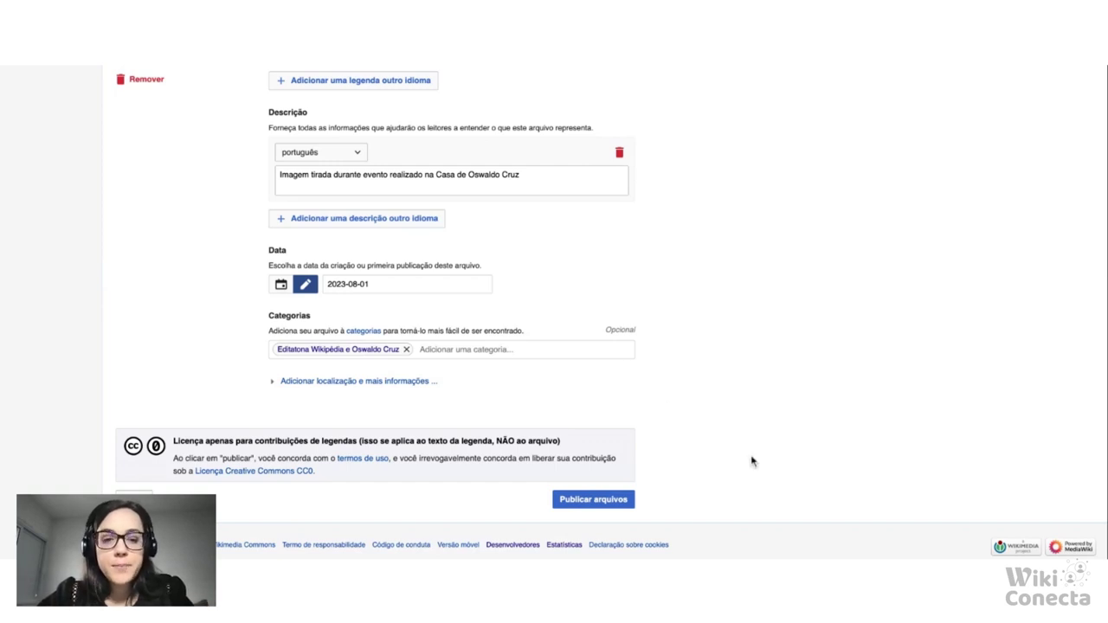
{"action": "left_click", "coordinate": [593, 500]}
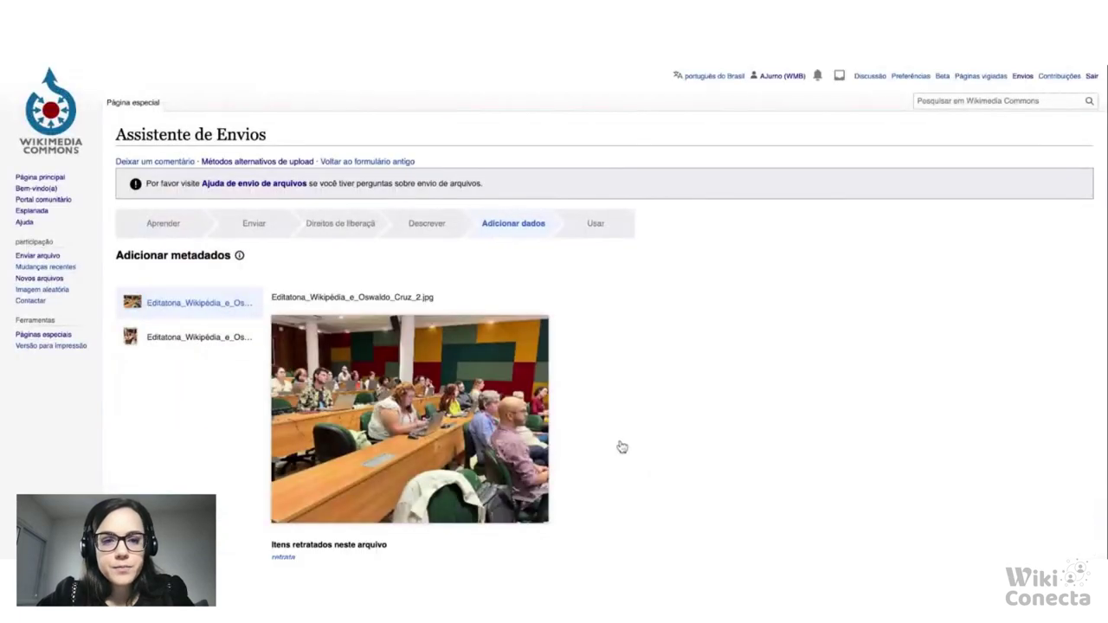
Skip the metadata stage for the two published photos without adding any depicted items.
{"action": "scroll", "coordinate": [601, 465], "scroll_direction": "down", "scroll_amount": 4}
{"action": "scroll", "coordinate": [601, 468], "scroll_direction": "down", "scroll_amount": 3}
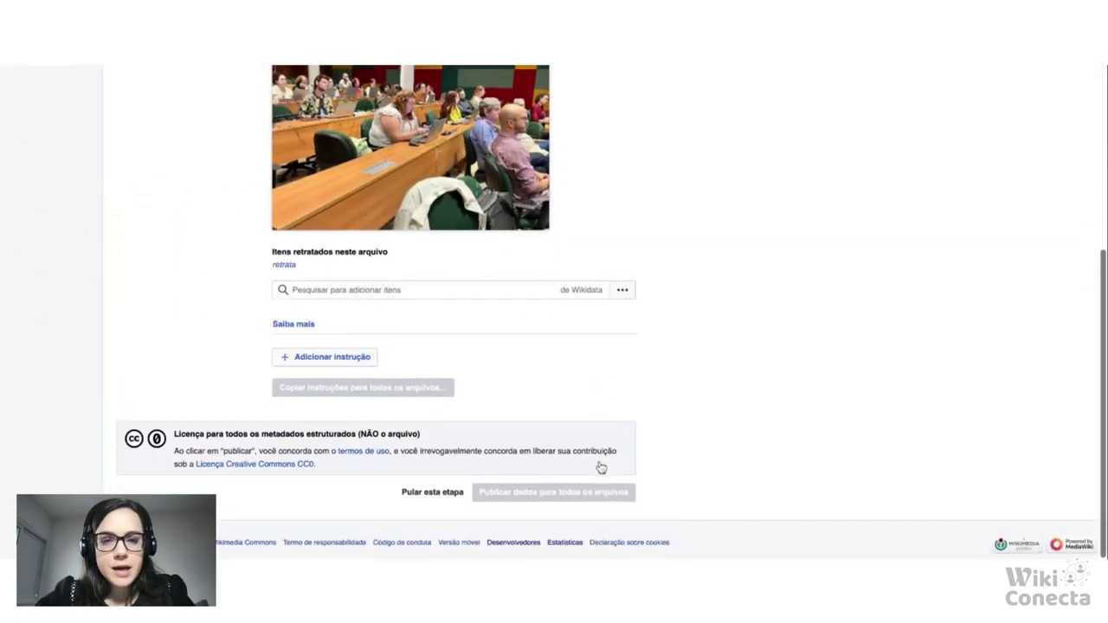
{"action": "left_click", "coordinate": [426, 496]}
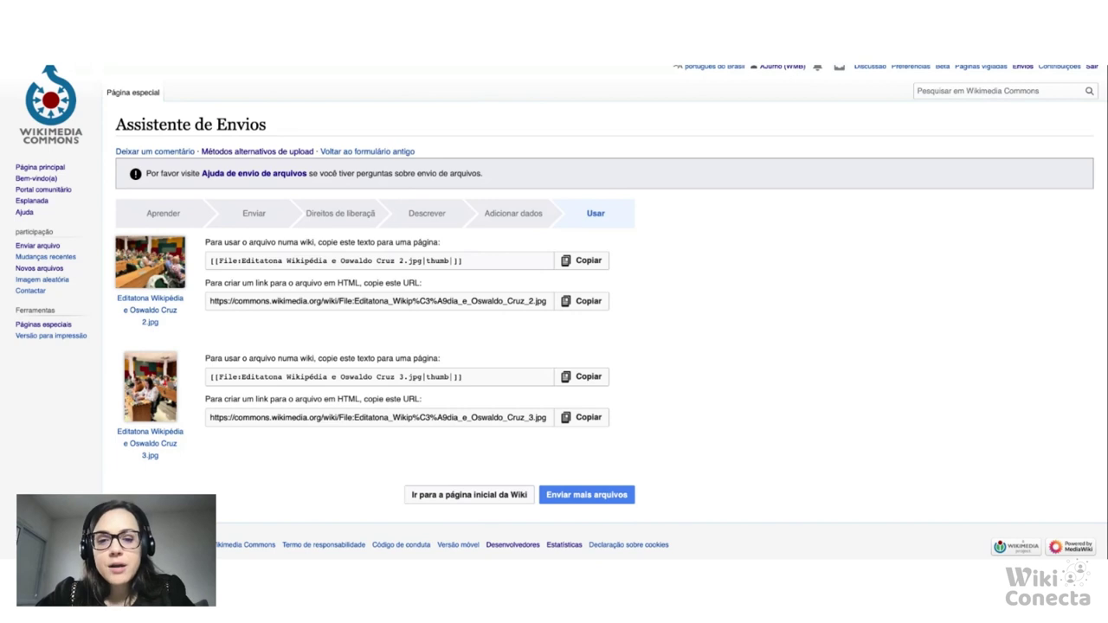
Start another upload with the Cartografando PDF file, and dismiss the duplicate-file error.
{"action": "left_click", "coordinate": [586, 494]}
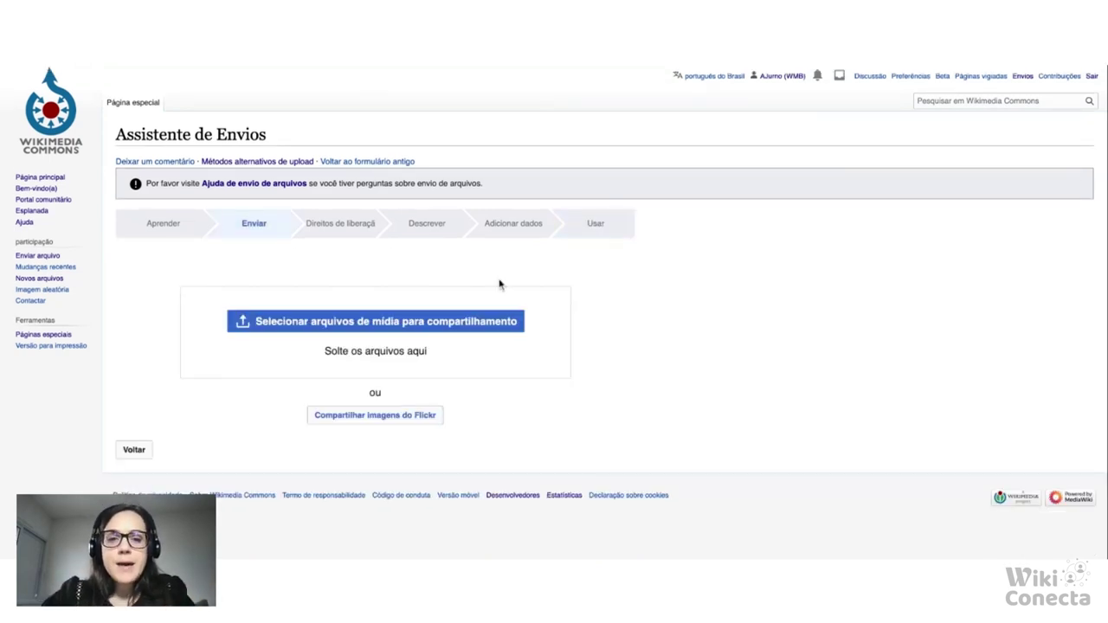
{"action": "left_click", "coordinate": [460, 324]}
{"action": "left_click", "coordinate": [460, 324]}
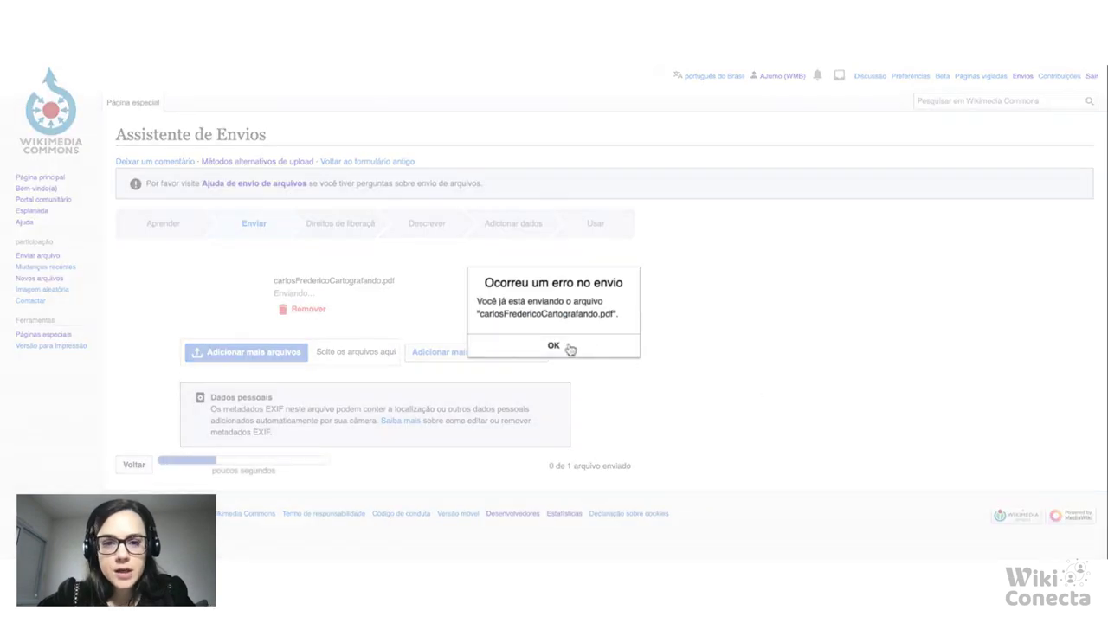
{"action": "left_click", "coordinate": [570, 350]}
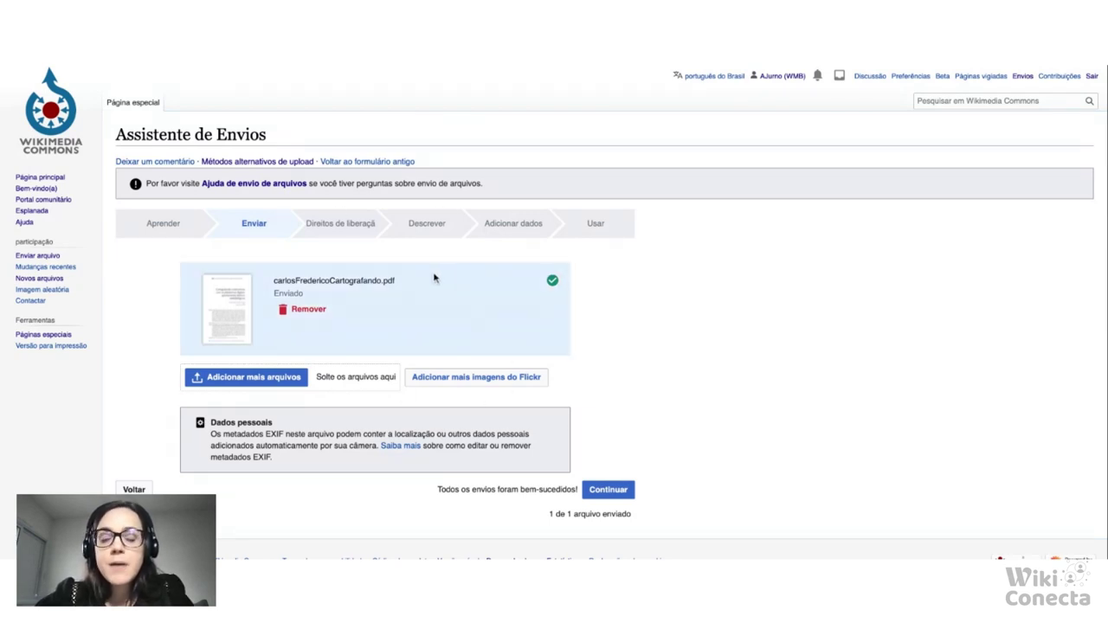
Continue to the release-rights stage and declare that the PDF is not own work.
{"action": "left_click", "coordinate": [623, 490]}
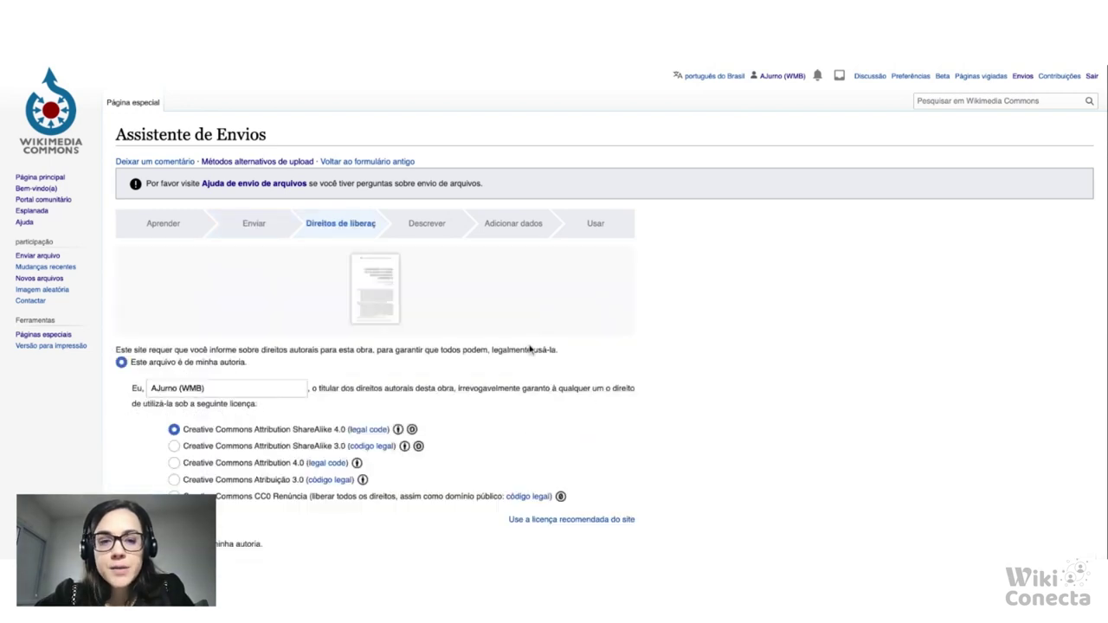
{"action": "scroll", "coordinate": [530, 349], "scroll_direction": "down", "scroll_amount": 2}
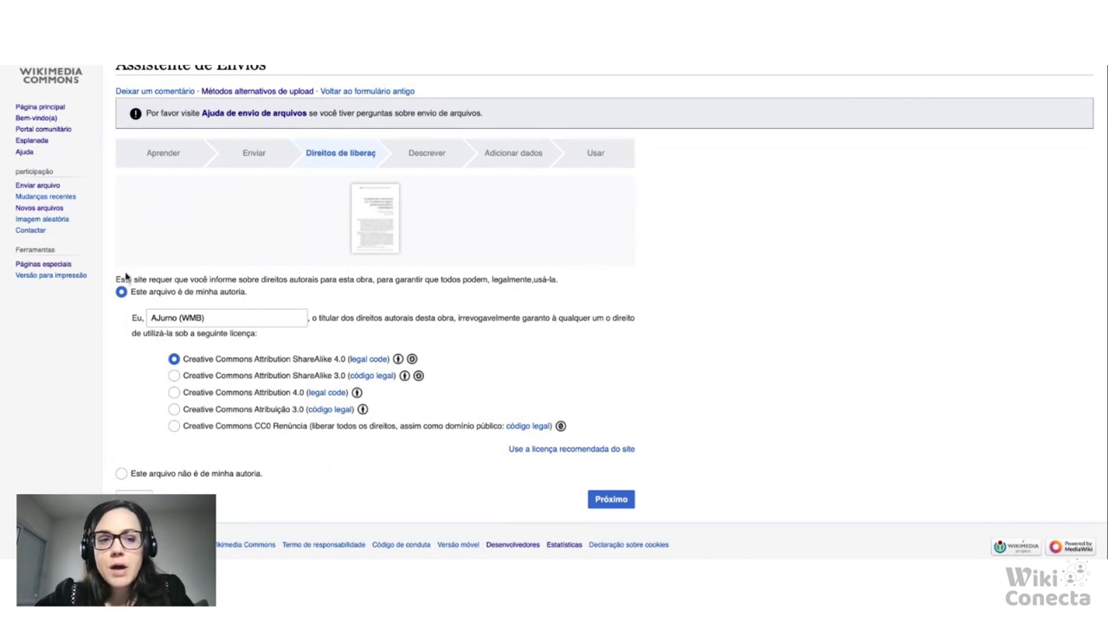
{"action": "left_click", "coordinate": [121, 474]}
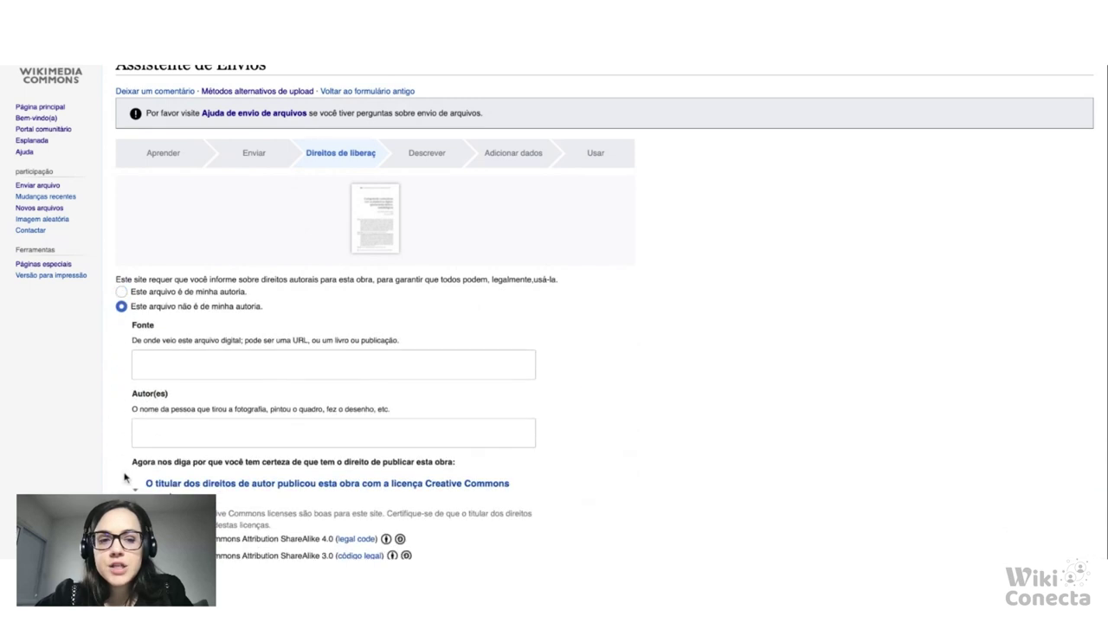
Choose Creative Commons Attribution 4.0 as the rights holder's license for the PDF, leaving the source and author fields empty.
{"action": "scroll", "coordinate": [232, 322], "scroll_direction": "down", "scroll_amount": 3}
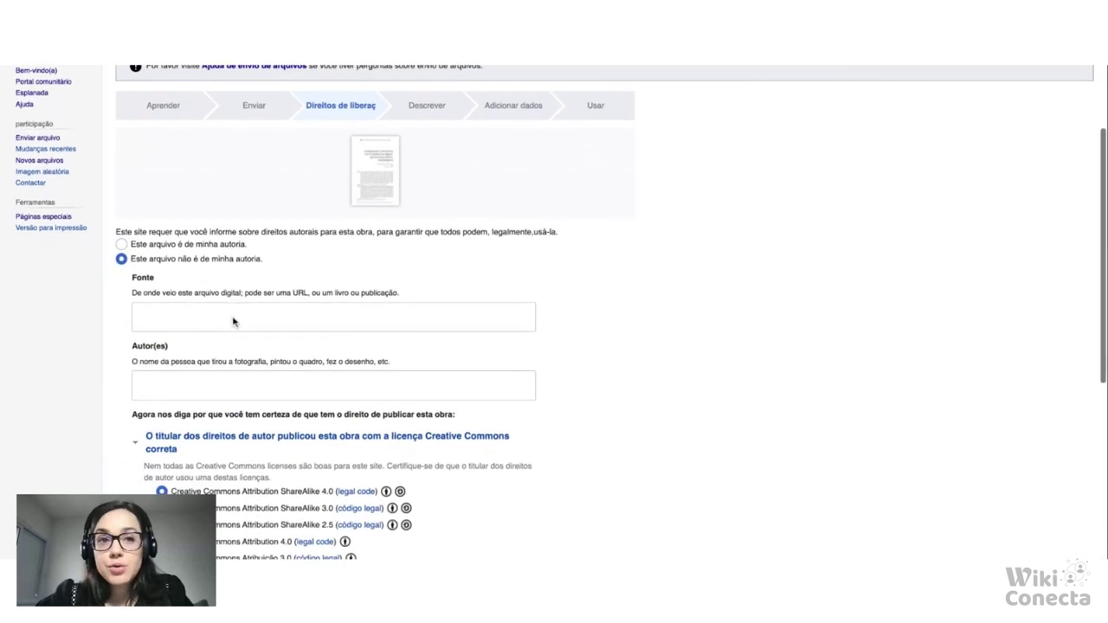
{"action": "scroll", "coordinate": [253, 223], "scroll_direction": "down", "scroll_amount": 2}
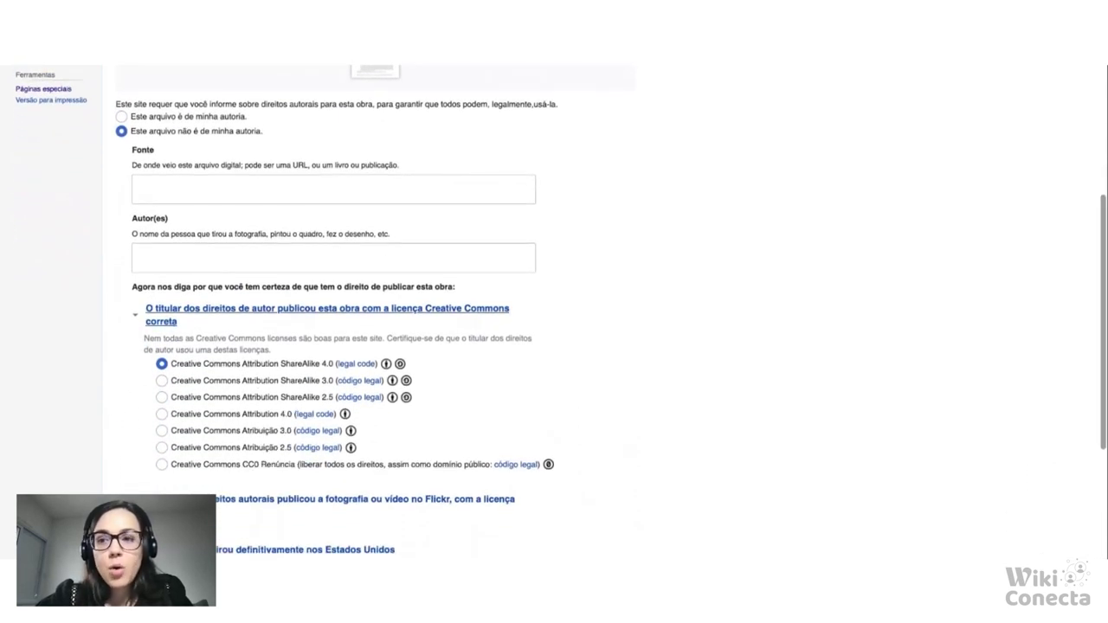
{"action": "left_click", "coordinate": [264, 186]}
{"action": "scroll", "coordinate": [288, 277], "scroll_direction": "up", "scroll_amount": 1}
{"action": "left_click", "coordinate": [287, 289]}
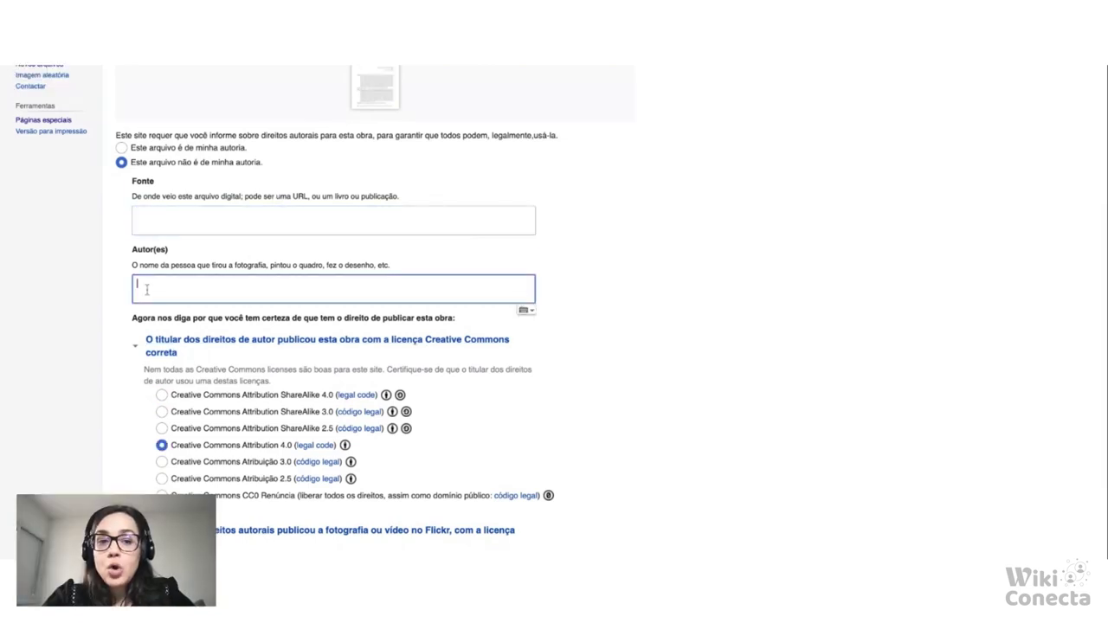
{"action": "left_click", "coordinate": [635, 253]}
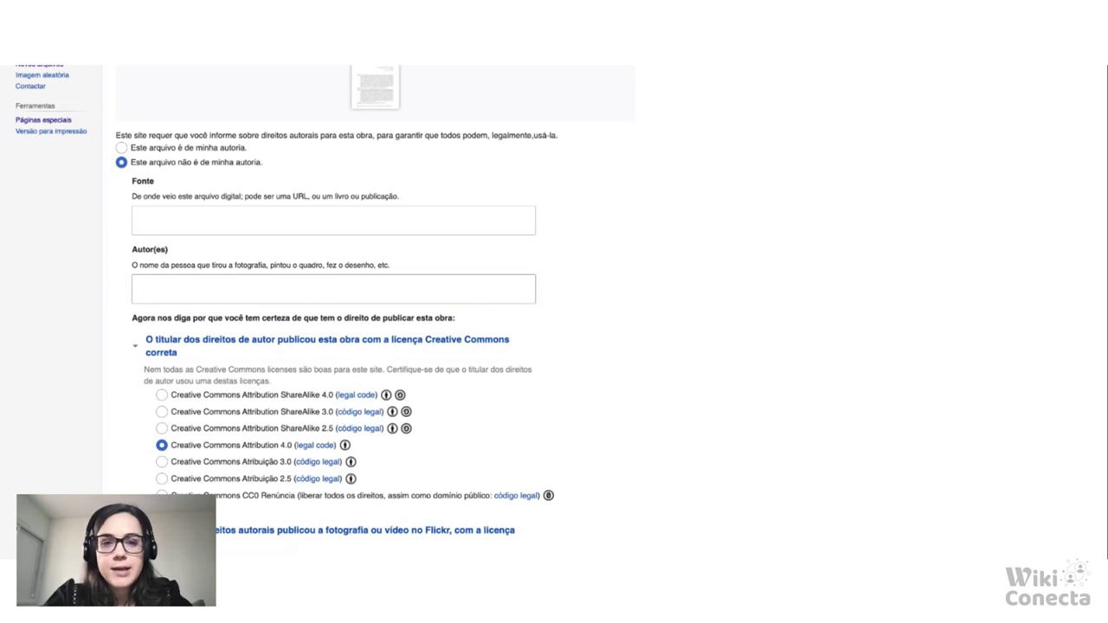
Look over the other publishing justifications, such as Flickr license, expired copyright, US government work and other reasons.
{"action": "scroll", "coordinate": [572, 390], "scroll_direction": "down", "scroll_amount": 3}
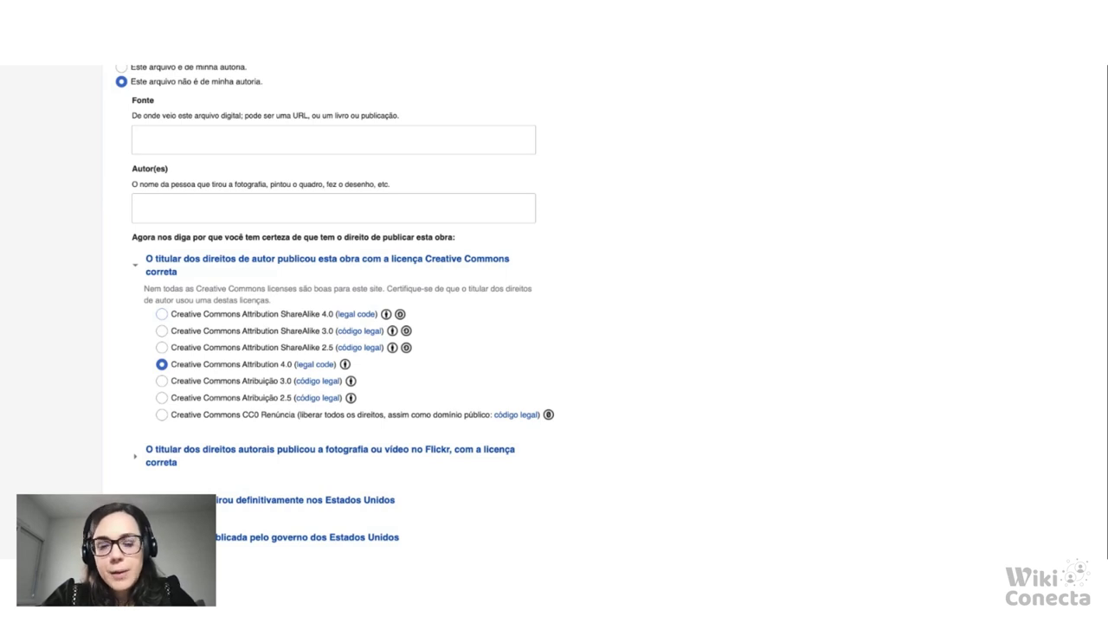
{"action": "scroll", "coordinate": [502, 325], "scroll_direction": "down", "scroll_amount": 3}
{"action": "scroll", "coordinate": [502, 326], "scroll_direction": "up", "scroll_amount": 2}
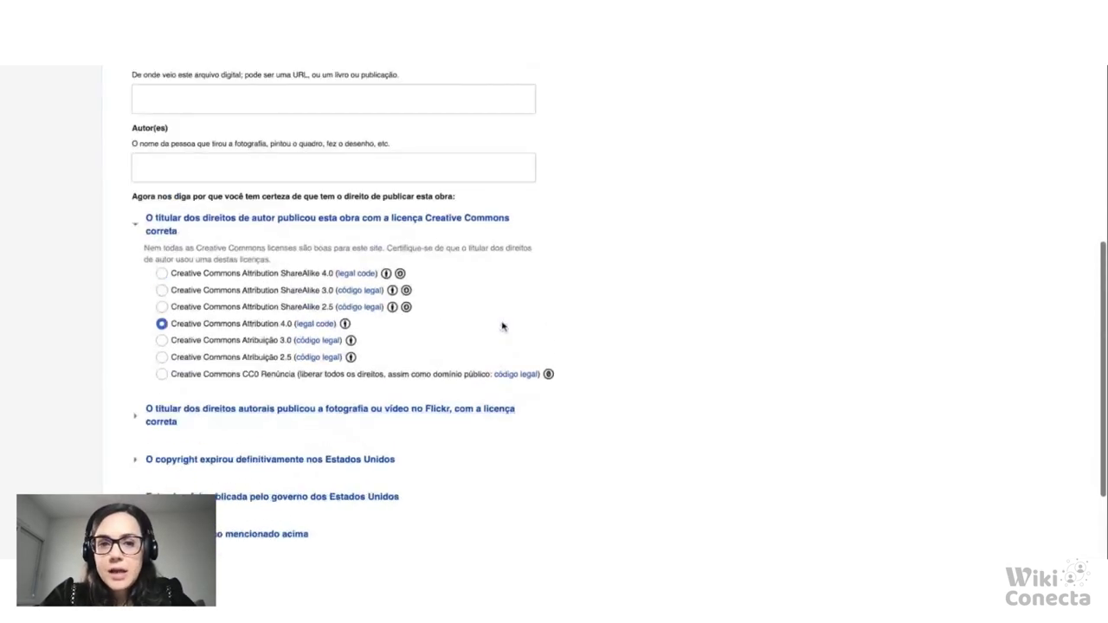
{"action": "scroll", "coordinate": [489, 297], "scroll_direction": "up", "scroll_amount": 1}
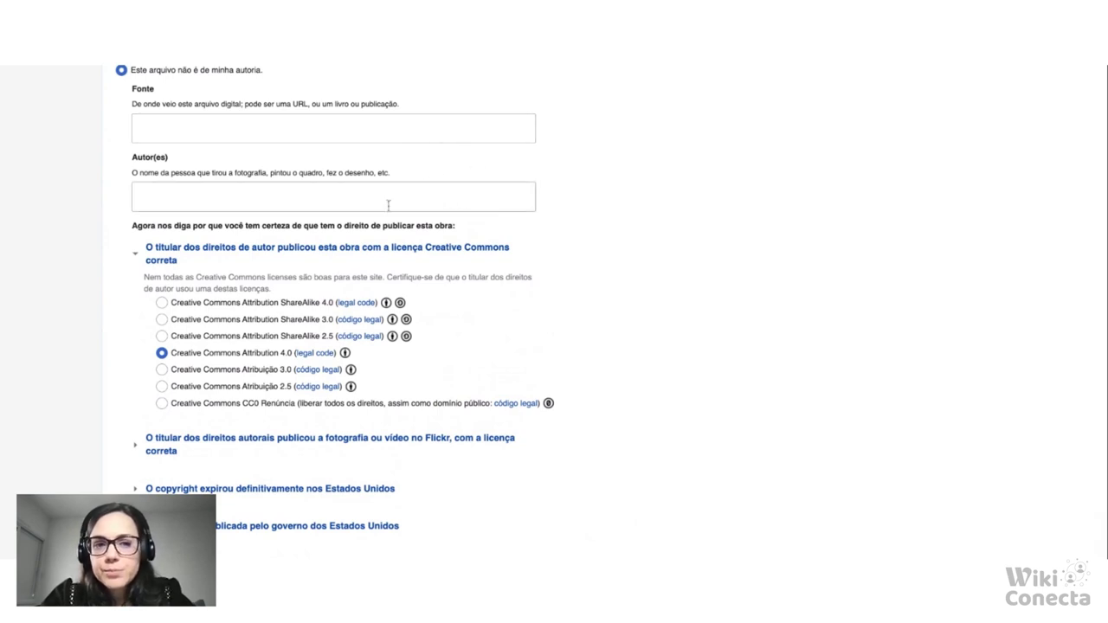
{"action": "scroll", "coordinate": [388, 205], "scroll_direction": "down", "scroll_amount": 3}
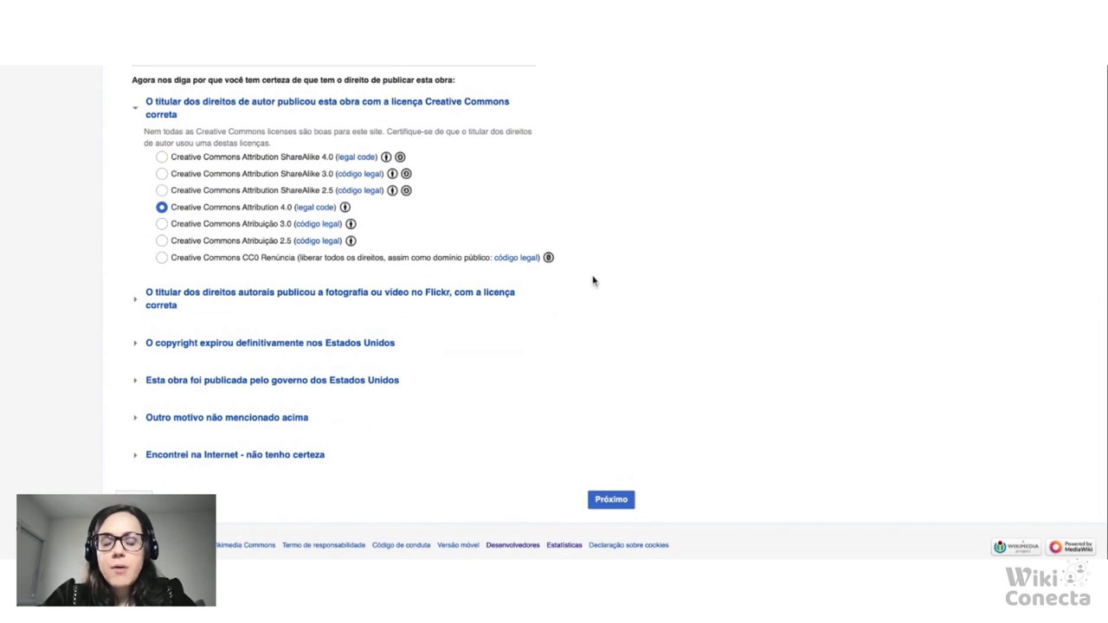
Try to continue past the release-rights stage with source and author left empty, and check those fields on the form.
{"action": "left_click", "coordinate": [605, 502]}
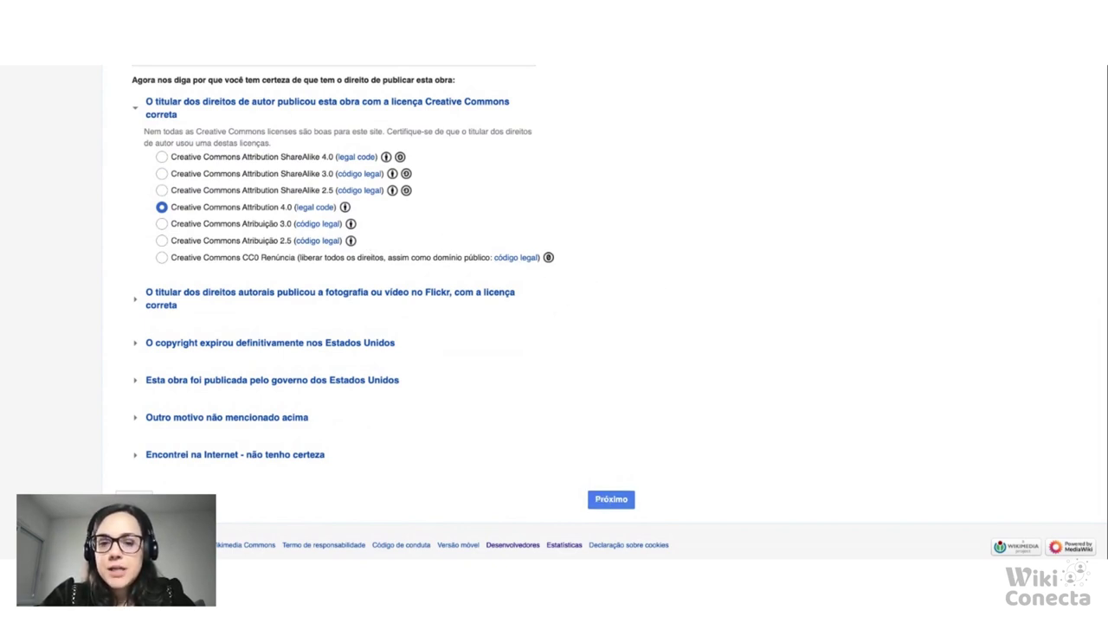
{"action": "scroll", "coordinate": [557, 329], "scroll_direction": "up", "scroll_amount": 2}
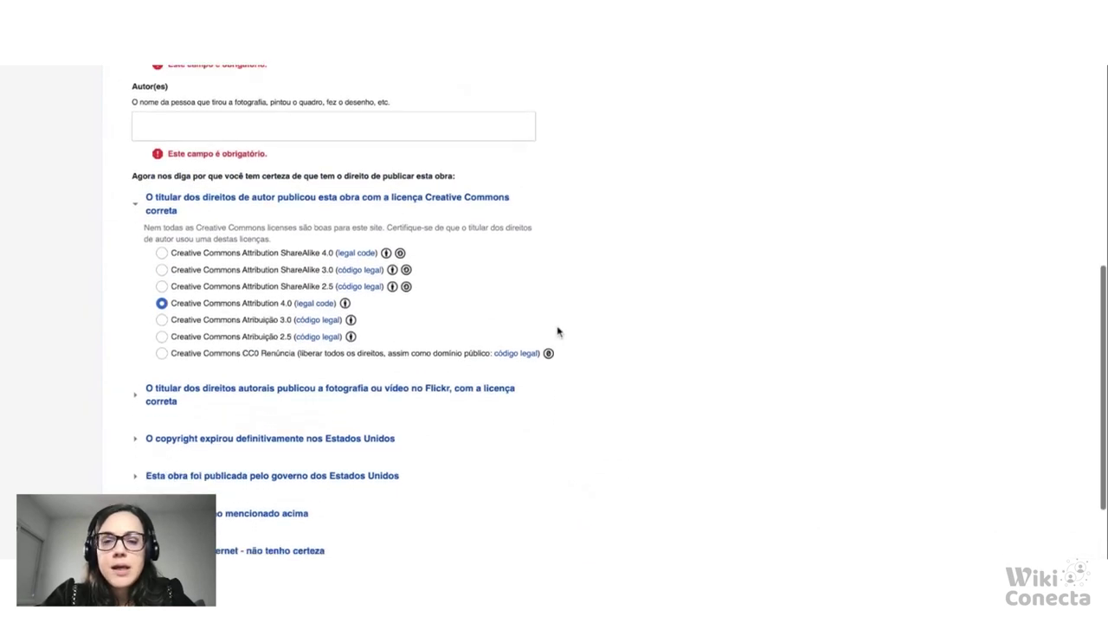
{"action": "scroll", "coordinate": [556, 329], "scroll_direction": "down", "scroll_amount": 2}
{"action": "scroll", "coordinate": [556, 329], "scroll_direction": "up", "scroll_amount": 4}
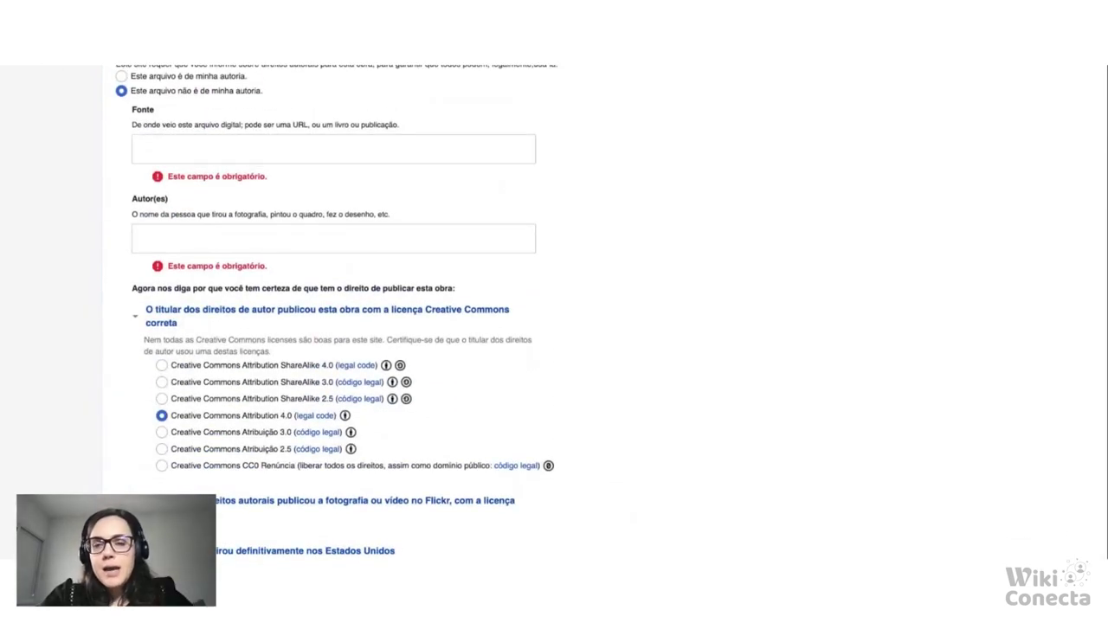
{"action": "scroll", "coordinate": [560, 366], "scroll_direction": "up", "scroll_amount": 3}
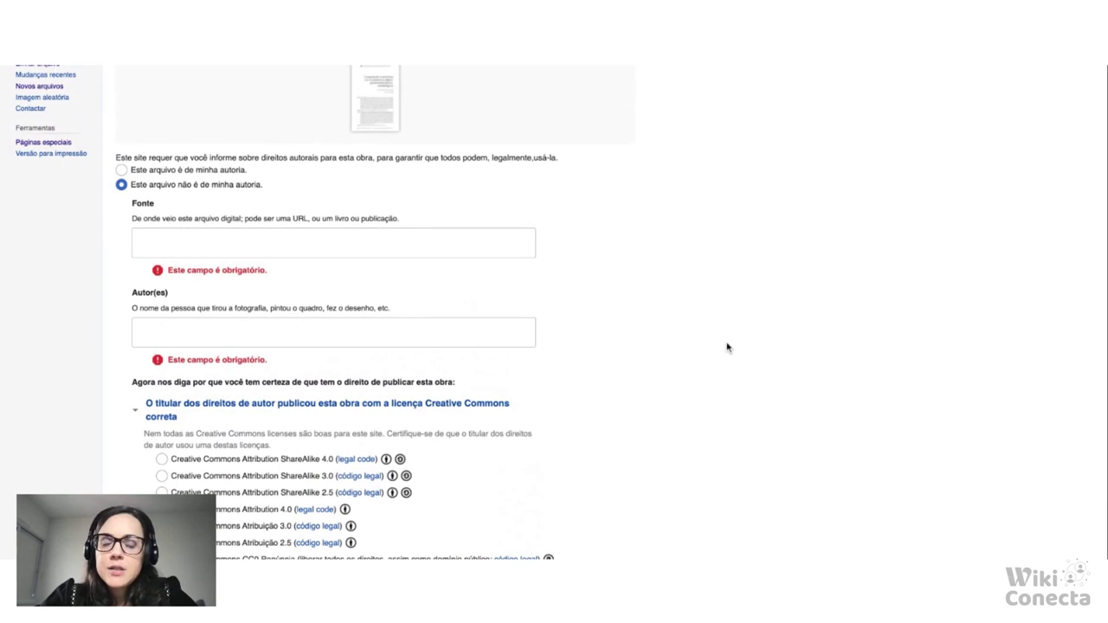
{"action": "scroll", "coordinate": [728, 348], "scroll_direction": "up", "scroll_amount": 3}
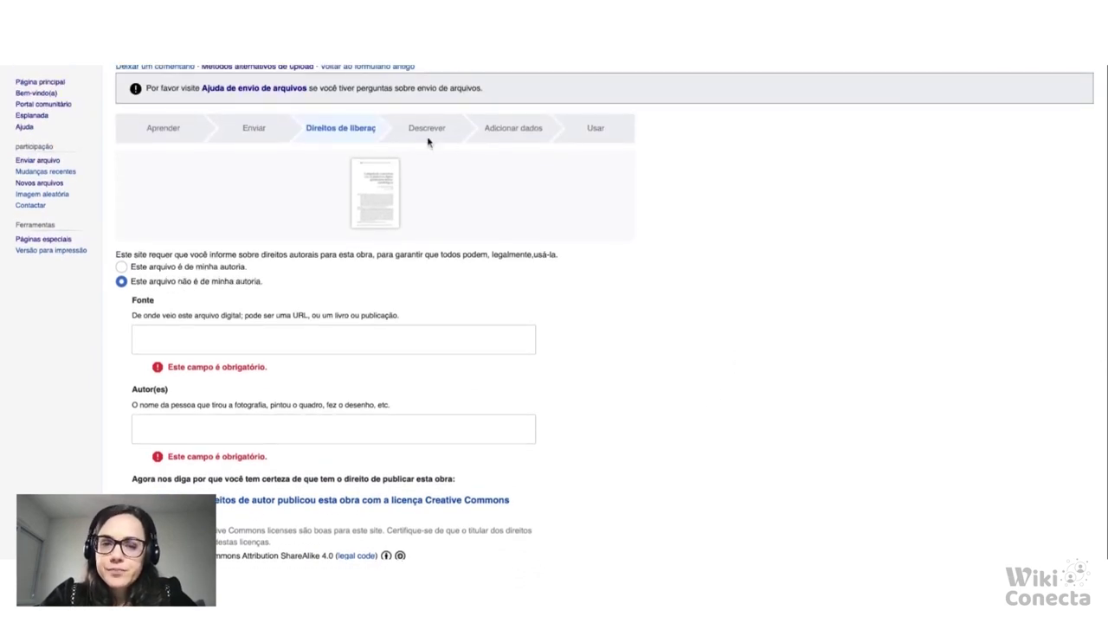